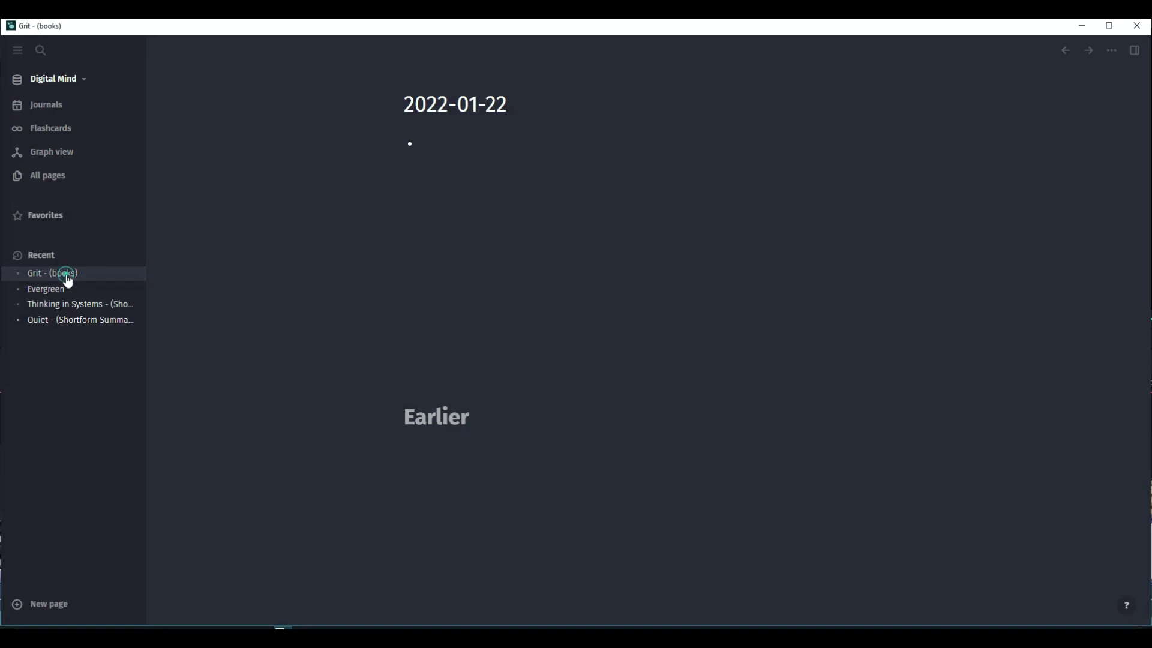
Review the chapter notes on the Grit - (books) page, including the collapsed notes under Chapter 7 - Practice.
scroll(625, 318, down, 3)
scroll(625, 318, down, 2)
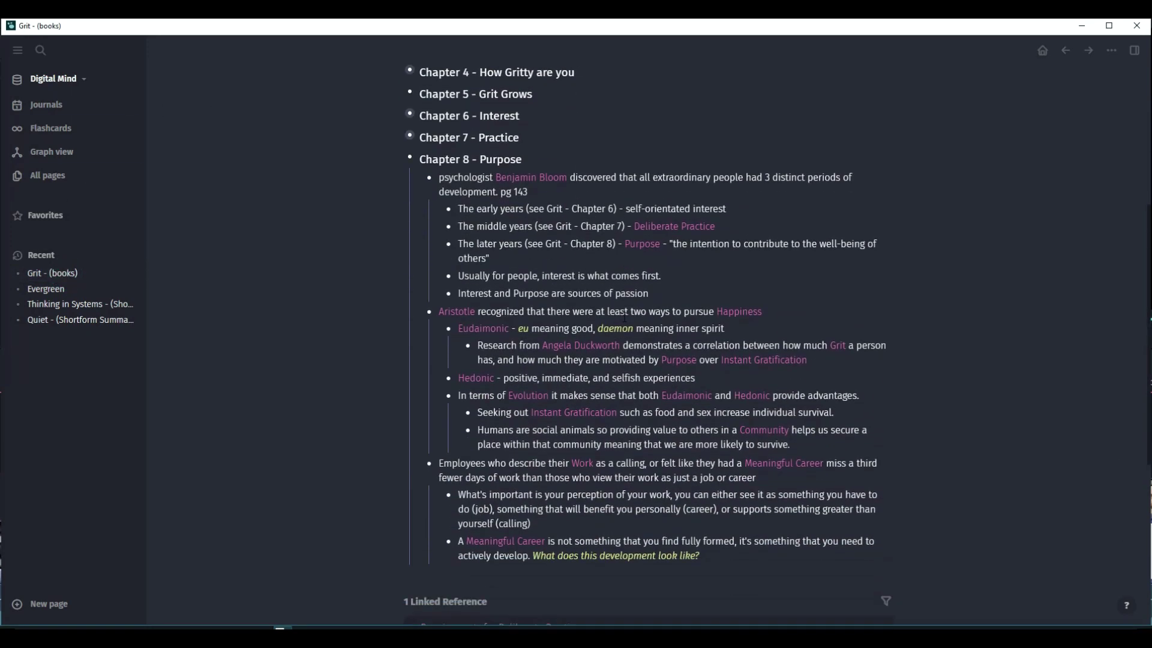
scroll(635, 308, down, 4)
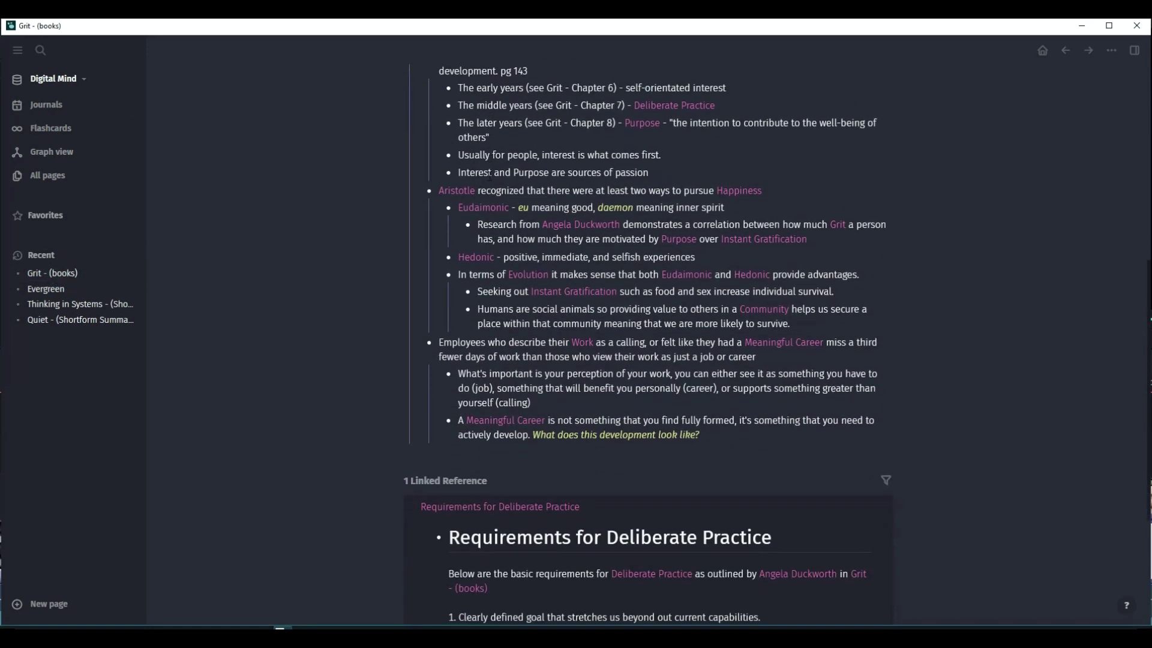
scroll(490, 177, up, 8)
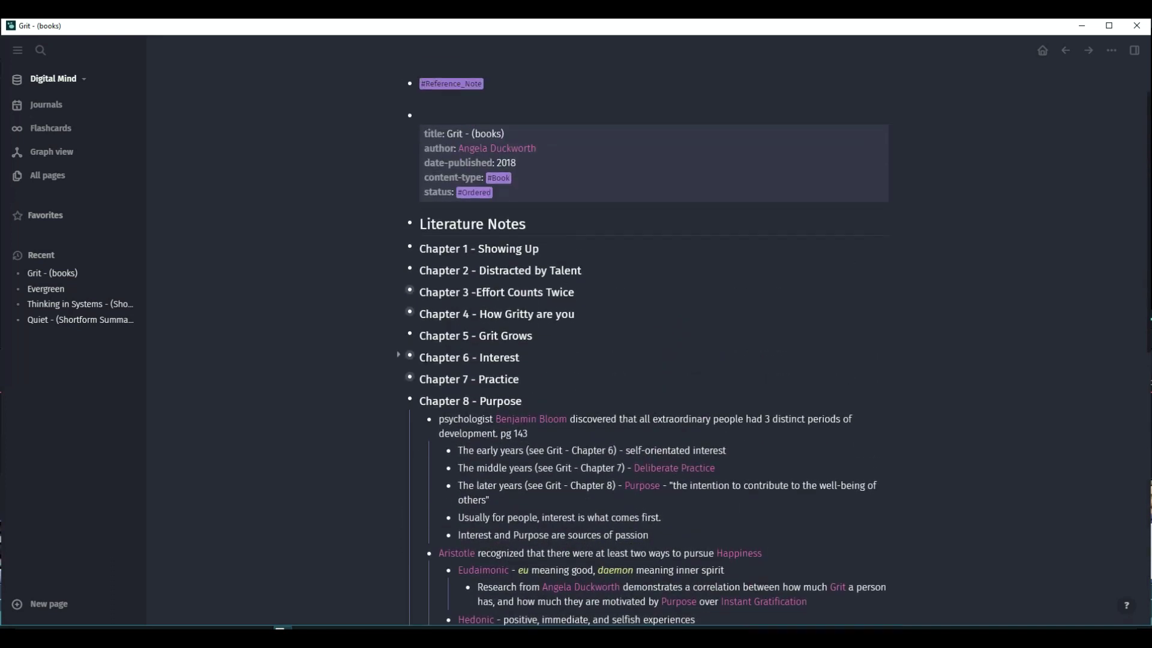
click(399, 379)
scroll(399, 376, down, 3)
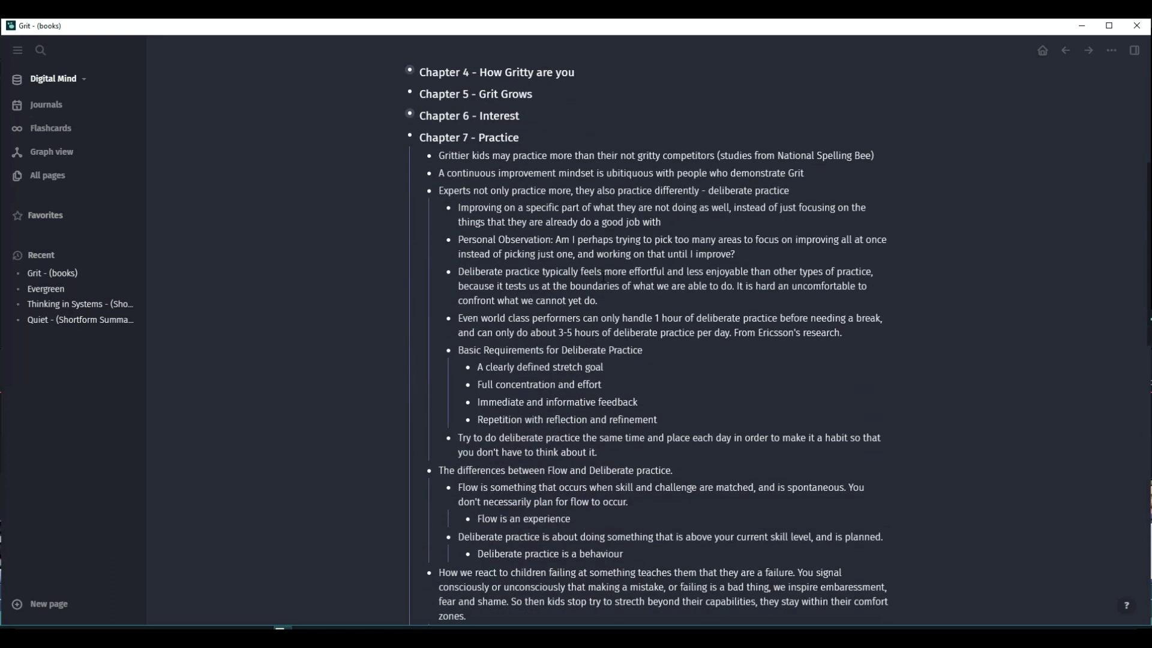
scroll(604, 278, up, 3)
click(399, 319)
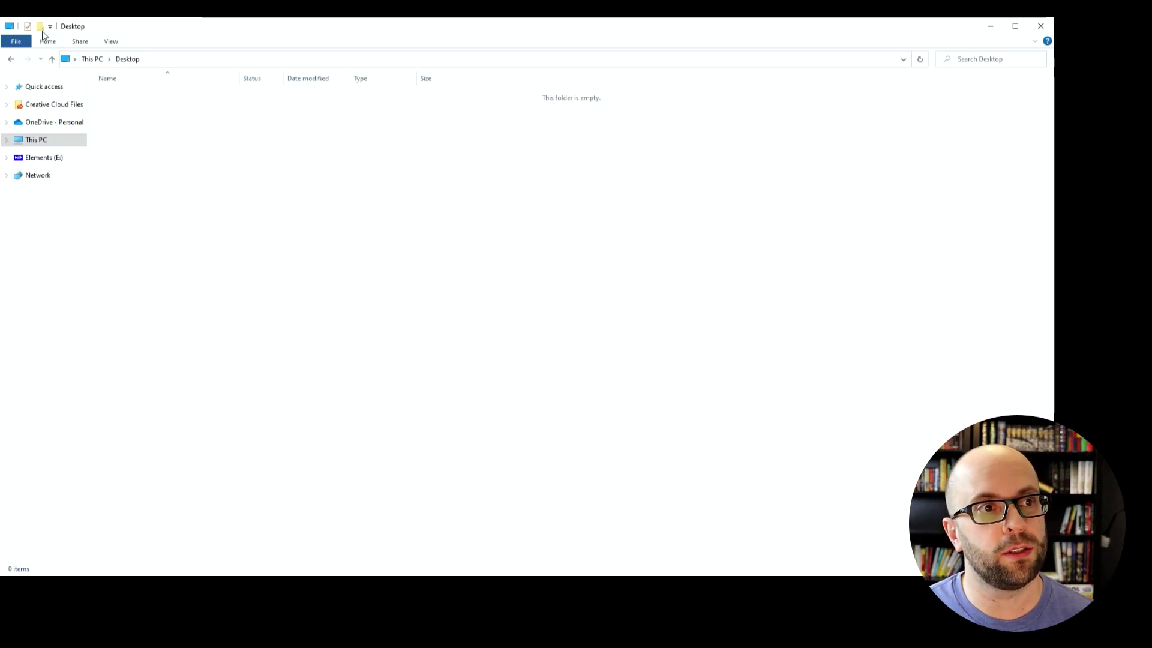
Create a new folder on the Desktop named New Digital Mind.
click(42, 27)
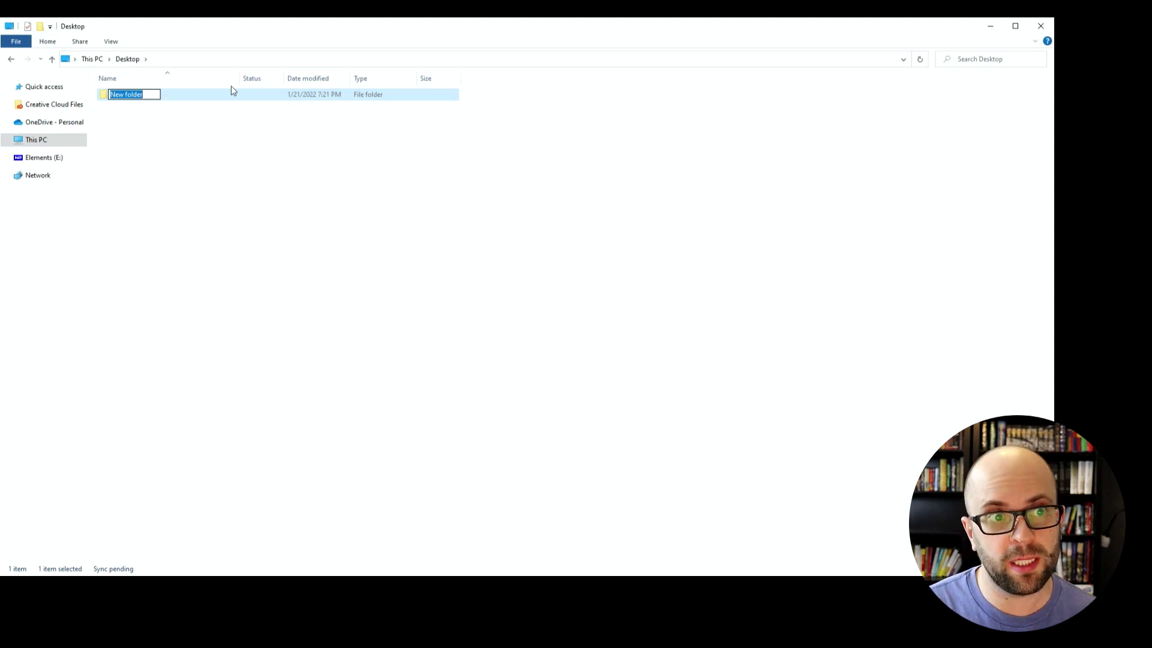
text(New D)
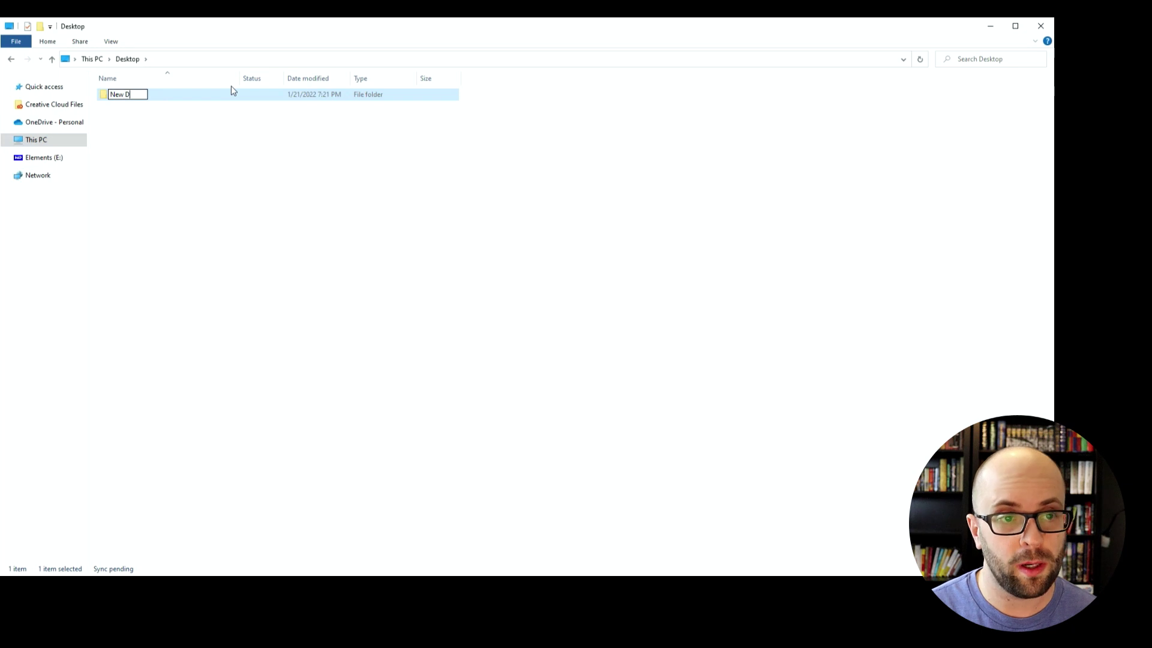
text(igital Mind)
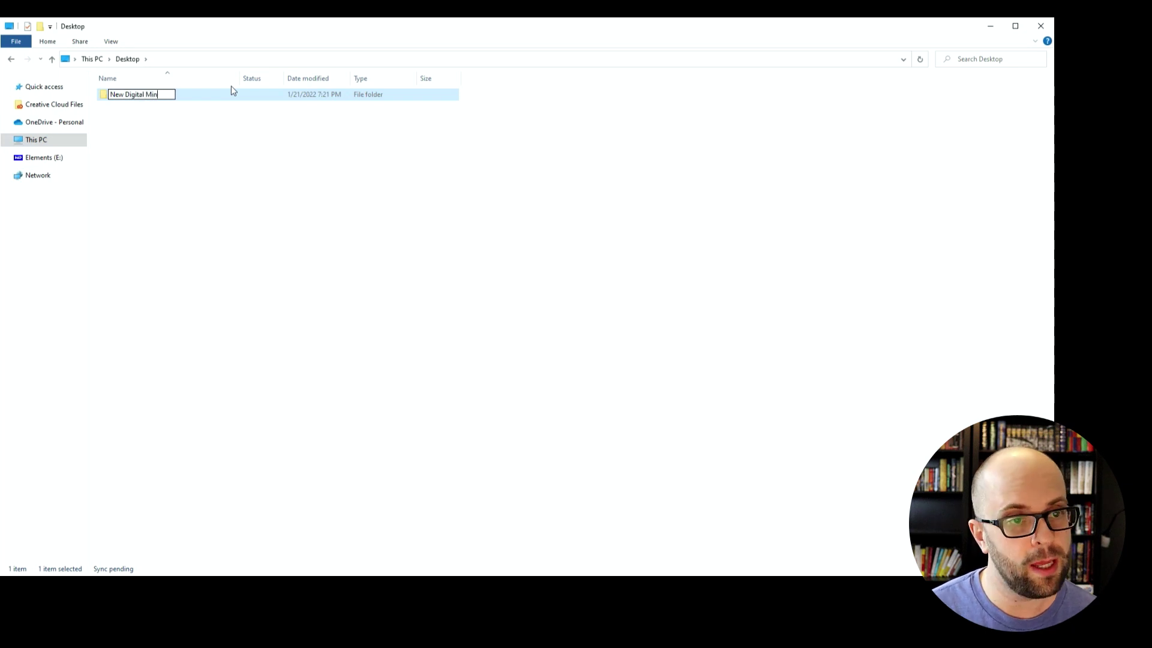
key(Return)
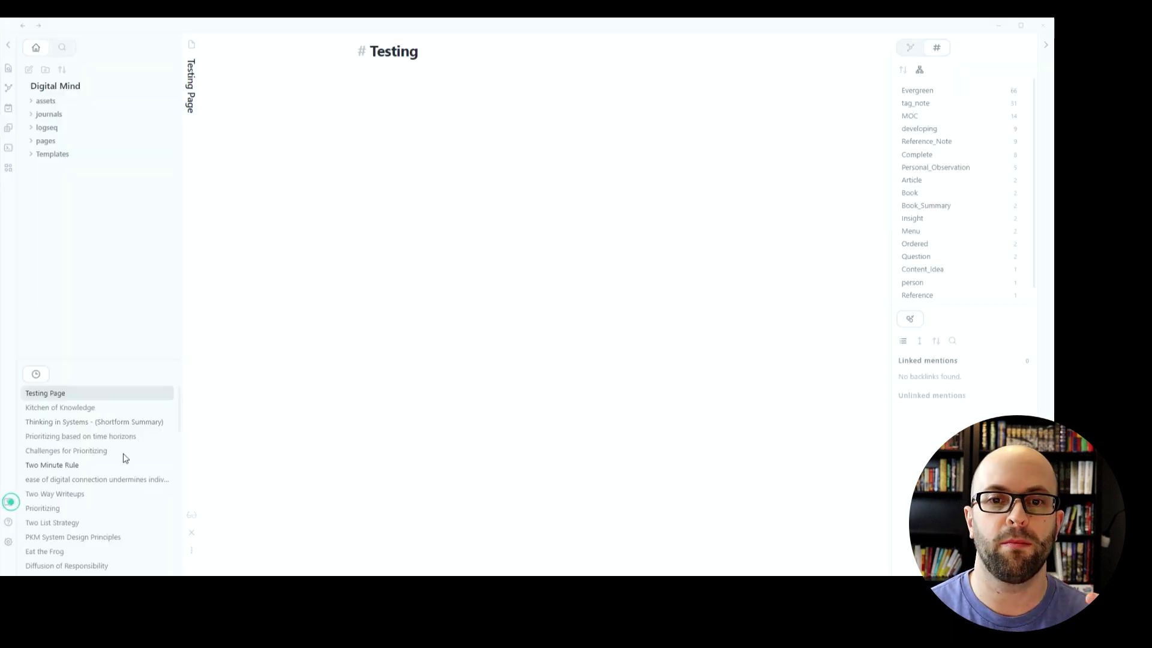
In Obsidian, open the New Digital Mind folder from the Desktop as a vault with Live Preview turned on.
click(10, 501)
click(667, 252)
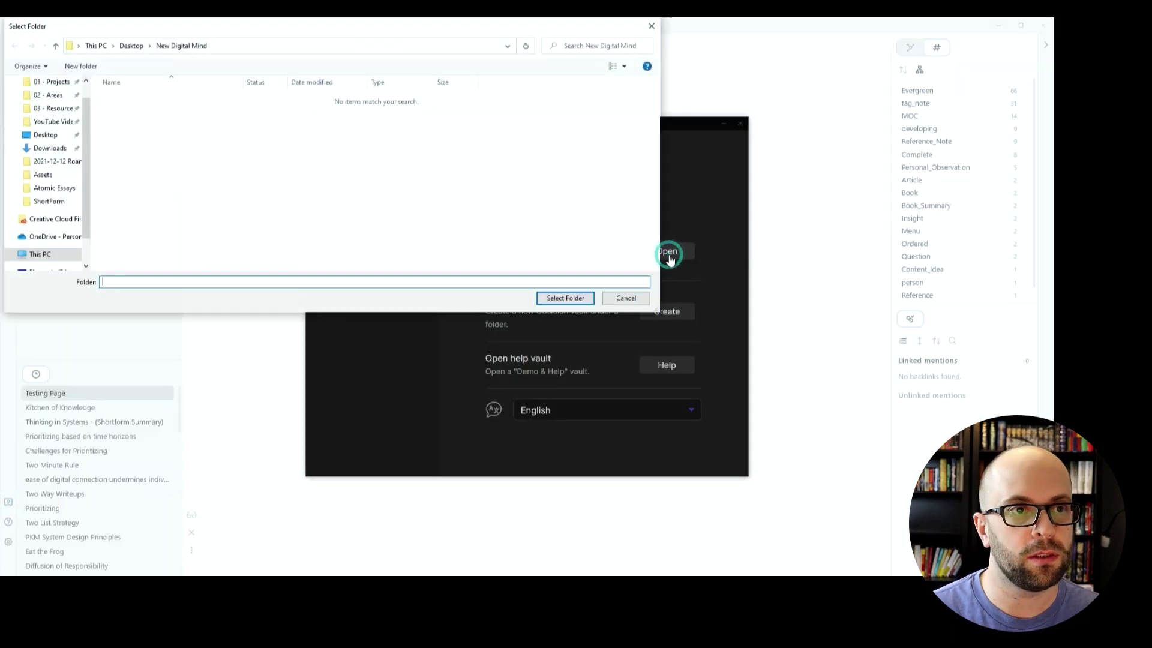
click(143, 49)
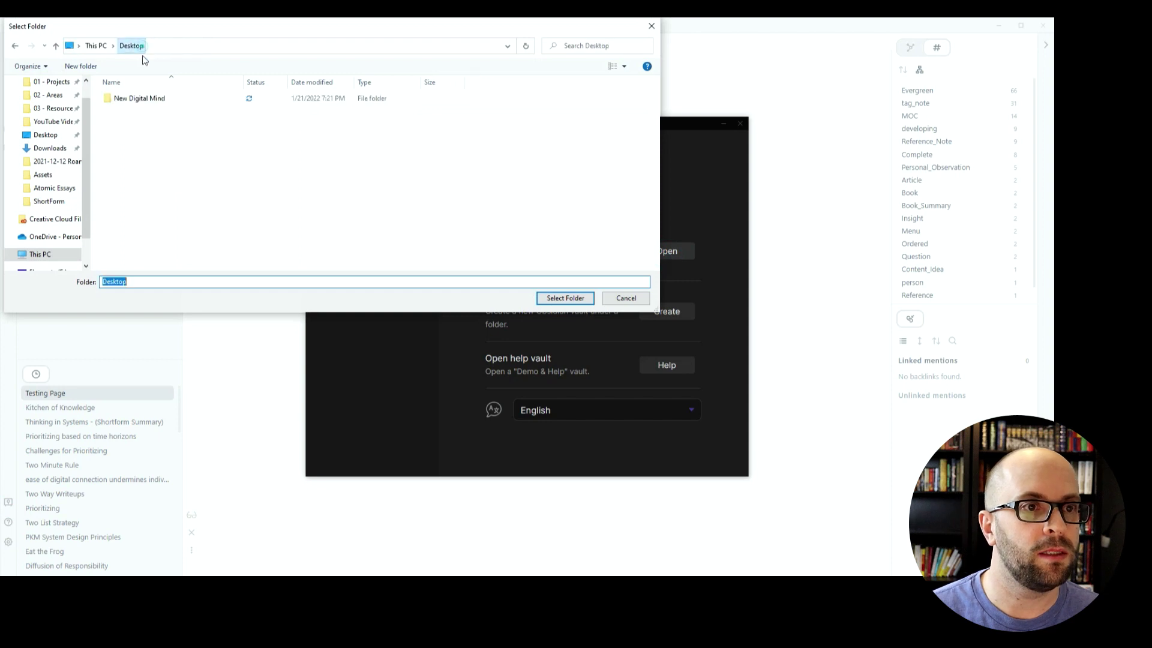
click(163, 98)
click(588, 299)
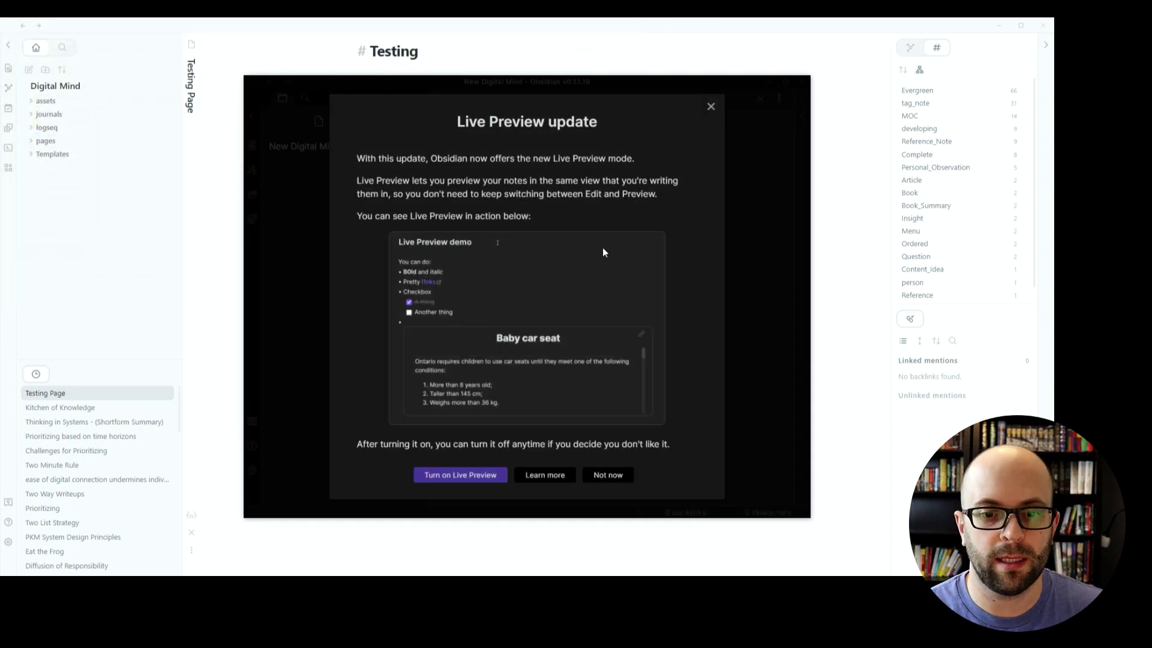
click(479, 475)
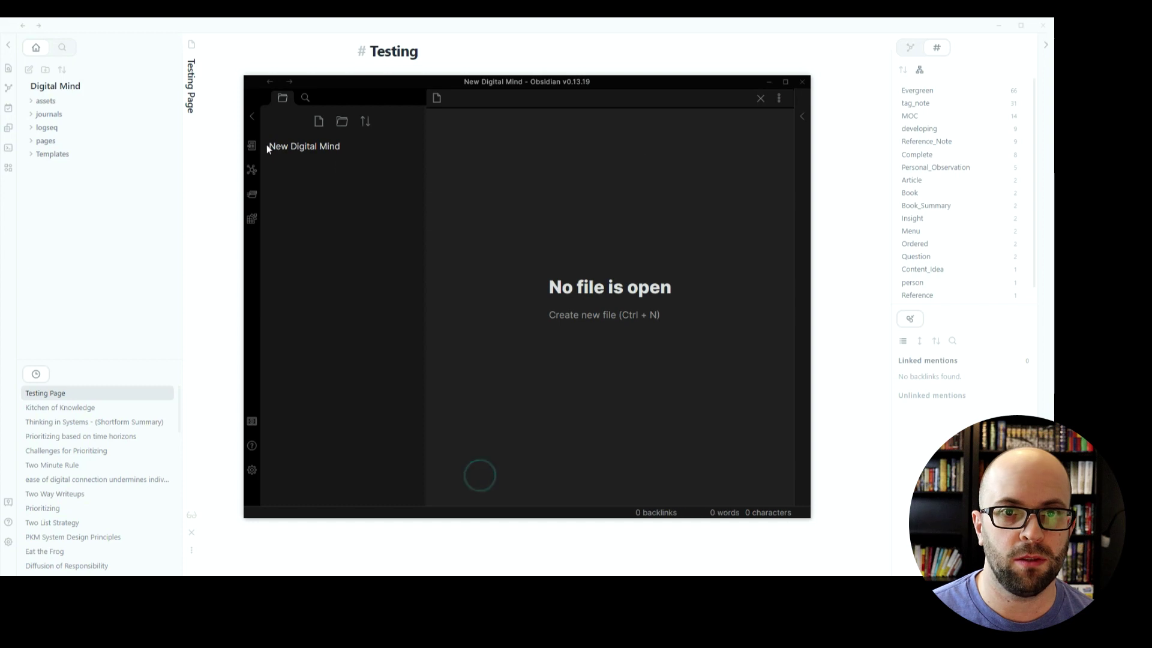
drag(515, 83, 488, 75)
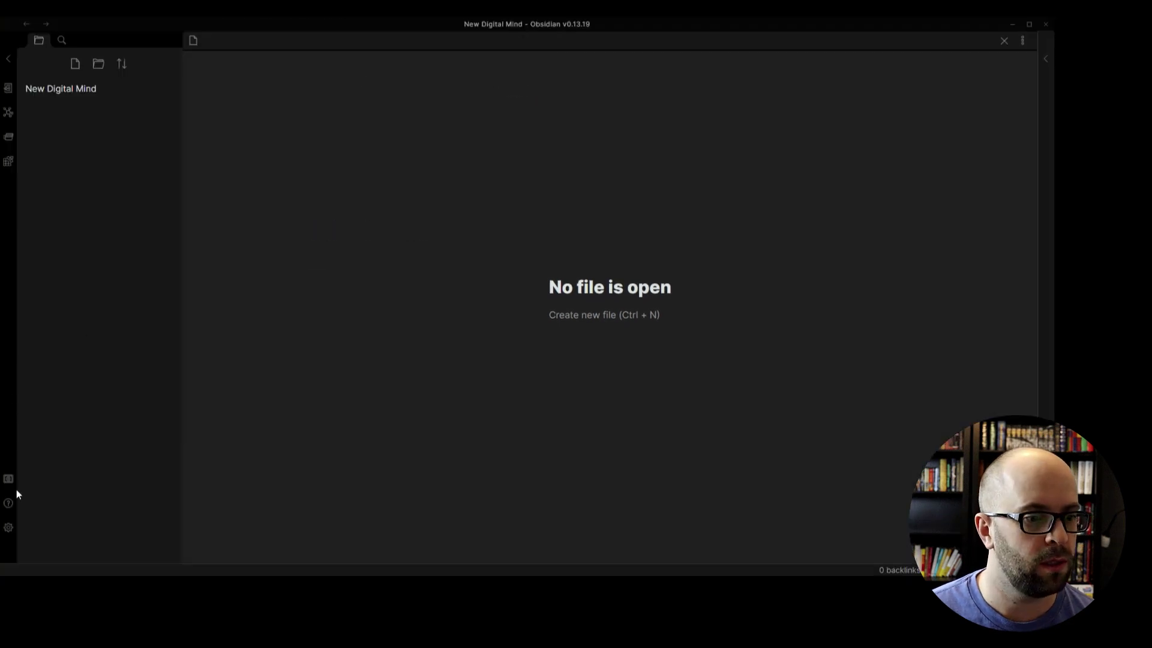
Set the vault's base theme to Light and close the settings.
click(9, 528)
click(147, 209)
click(908, 138)
click(905, 165)
click(990, 159)
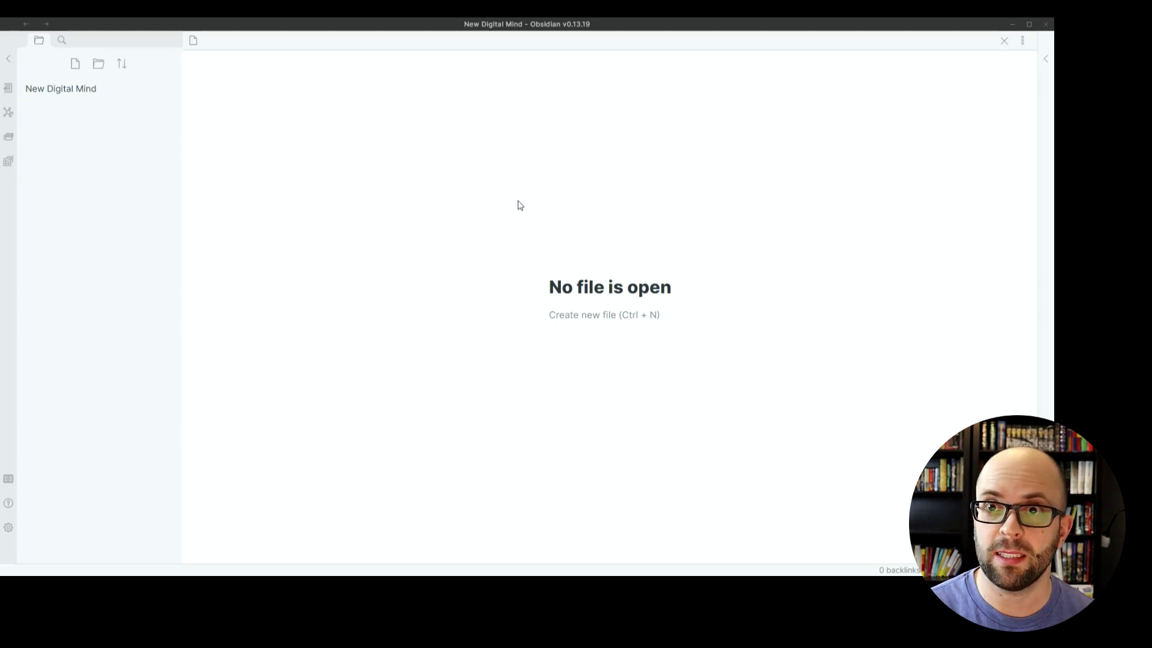
Set the default location for new notes to a specified folder named pages.
click(8, 528)
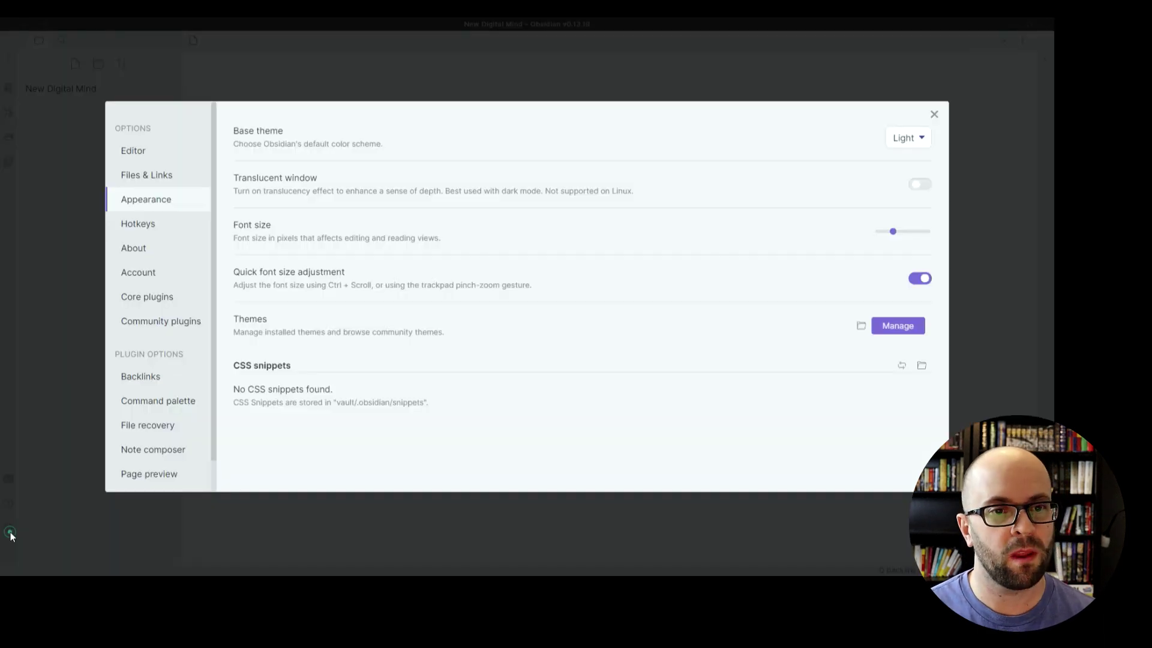
click(161, 176)
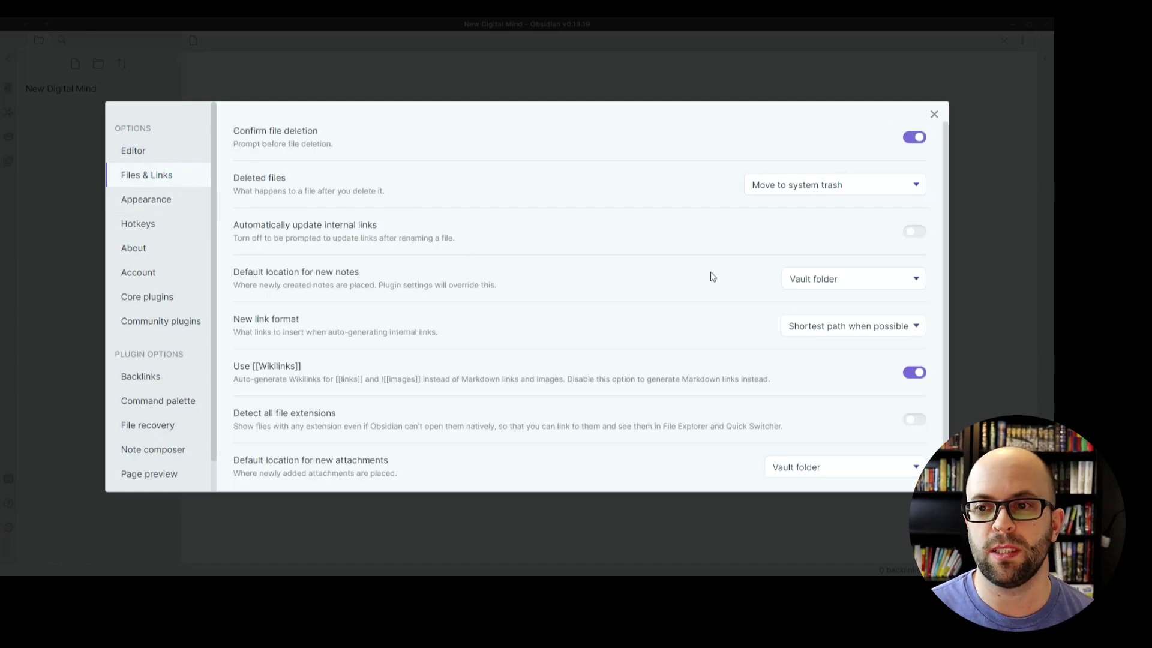
click(819, 281)
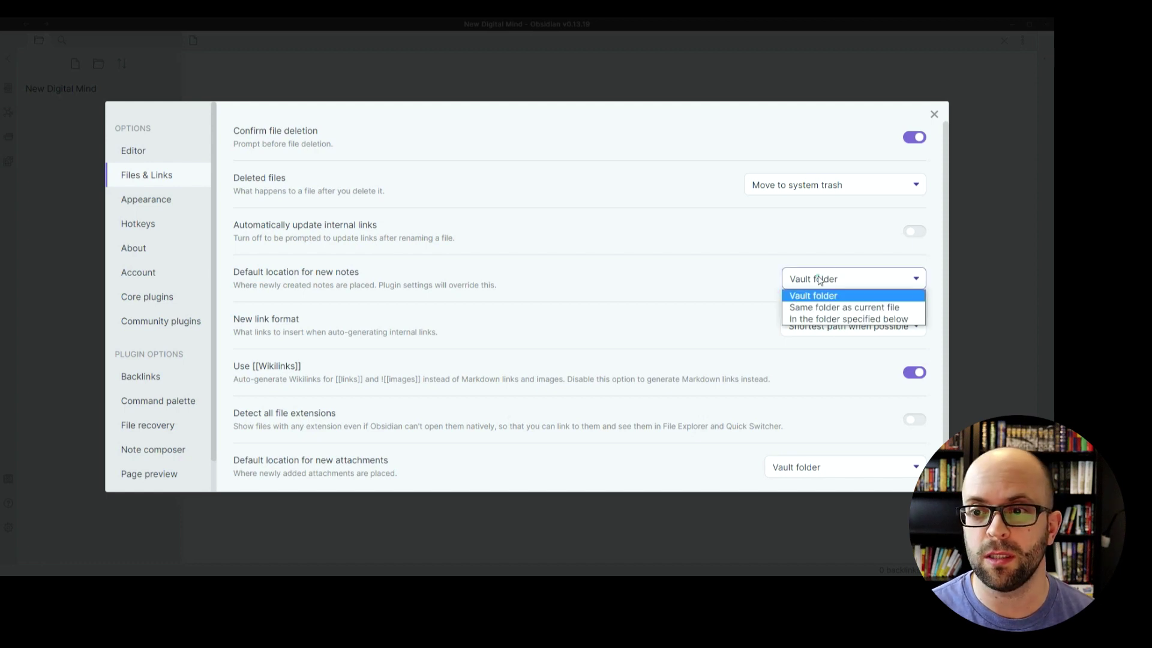
click(831, 319)
click(831, 324)
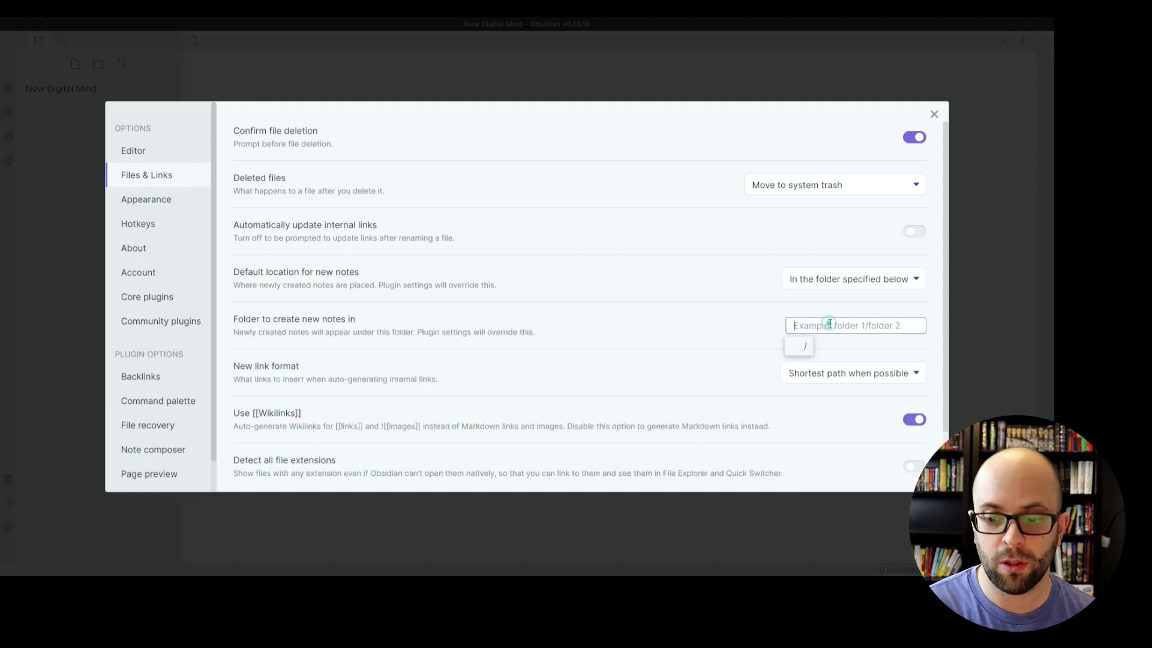
text(pages)
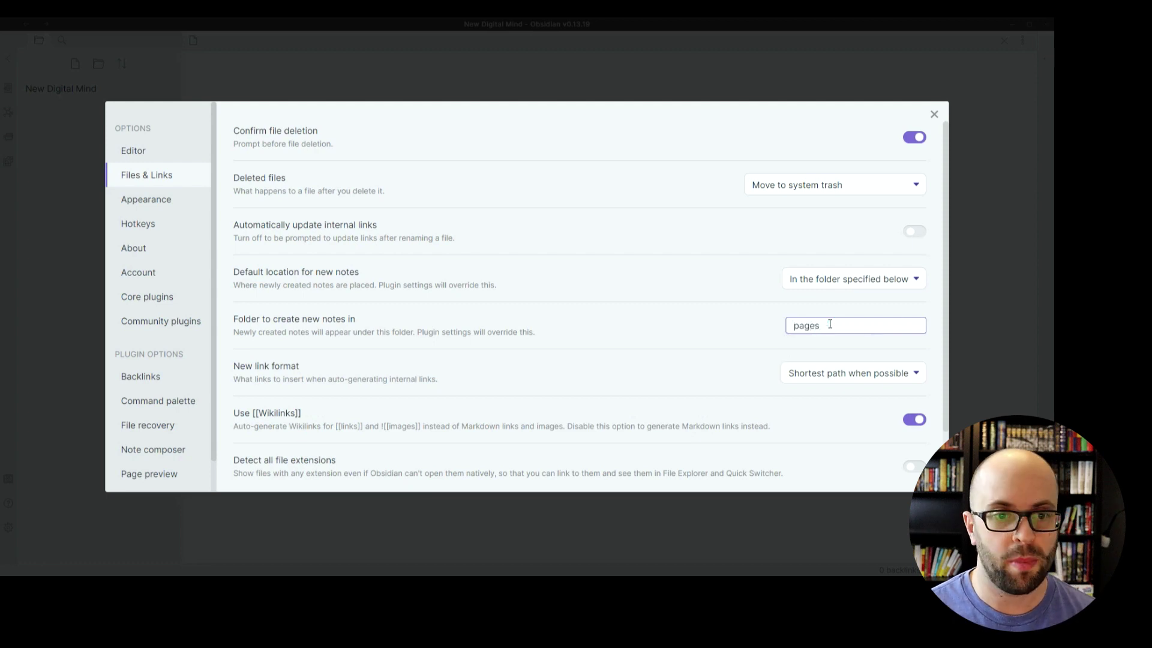
Set the new link format to Relative path to file and disable the use of Wikilinks.
click(811, 375)
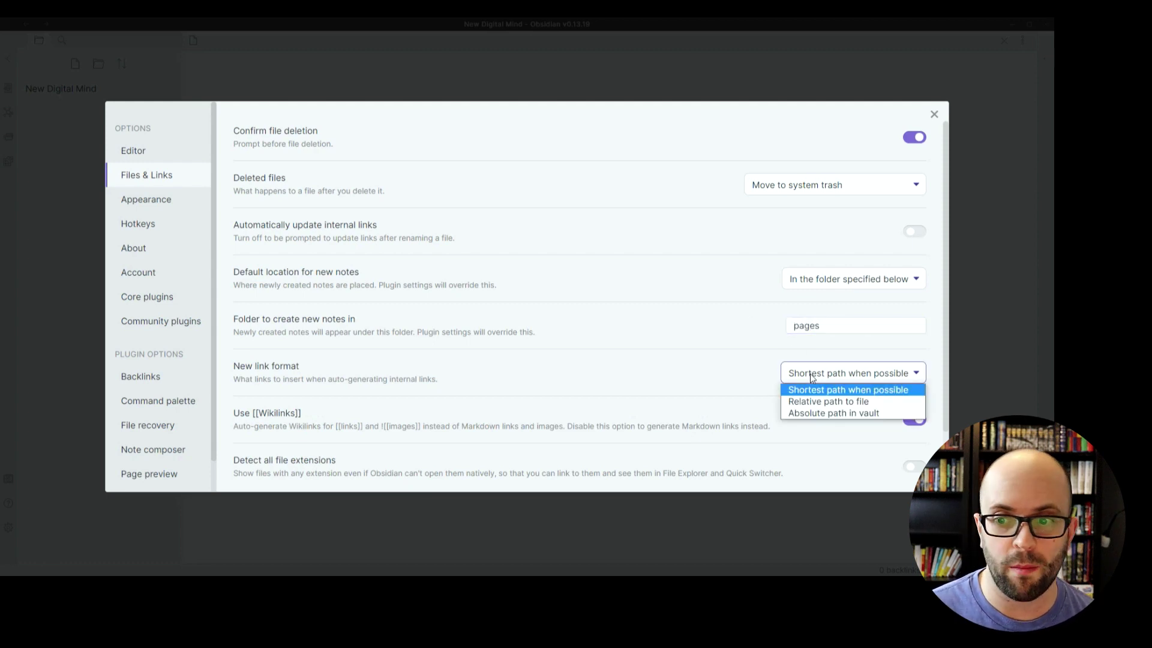
click(825, 405)
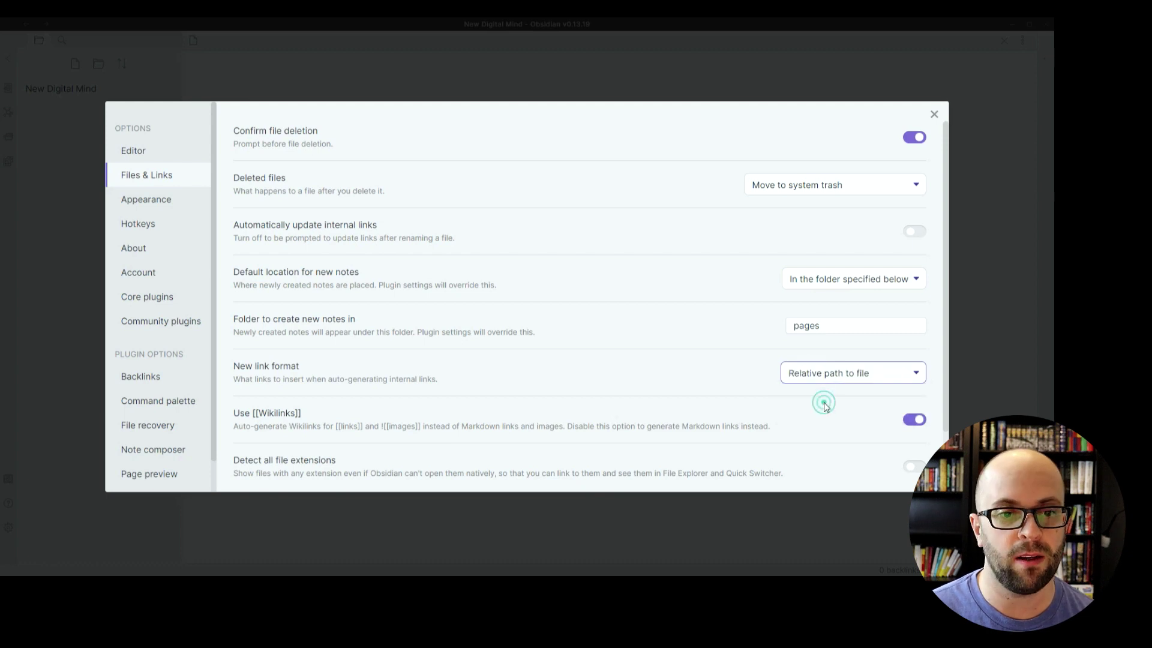
click(913, 422)
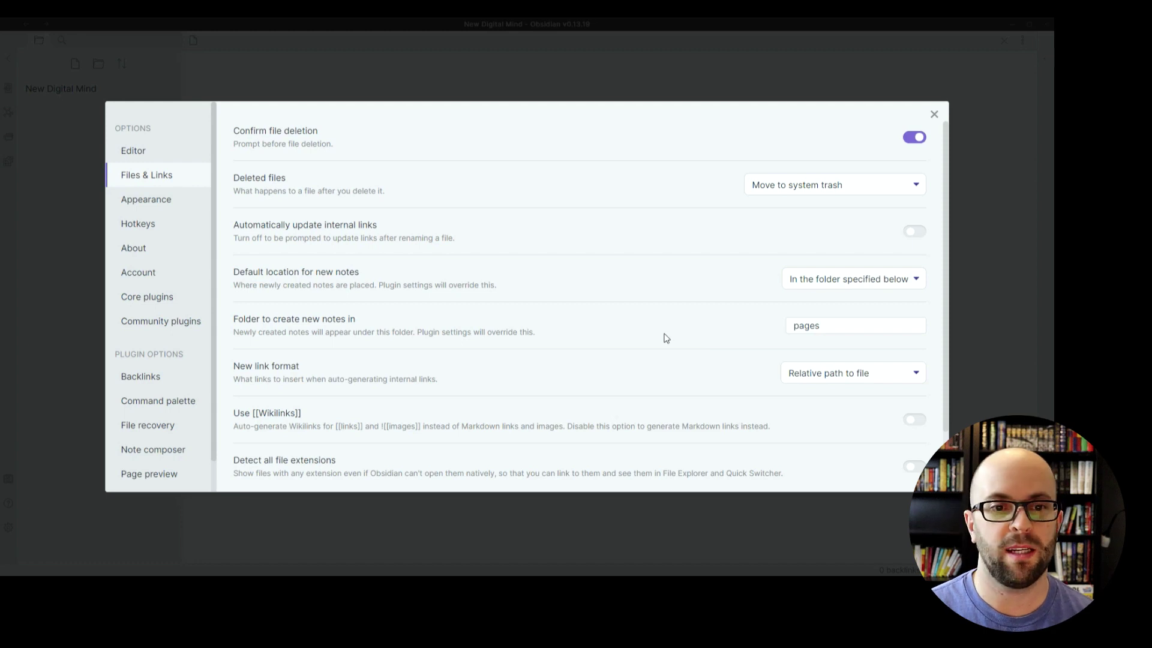
Set the default location for new attachments to a specified folder with the path assets.
scroll(622, 330, down, 1)
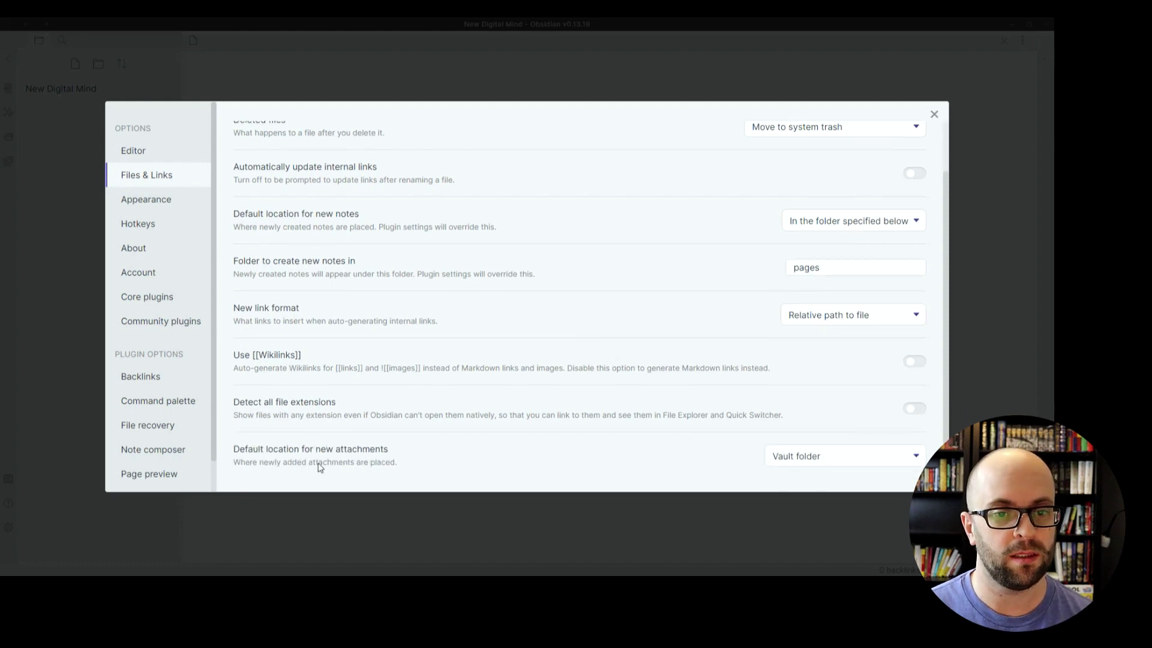
click(797, 459)
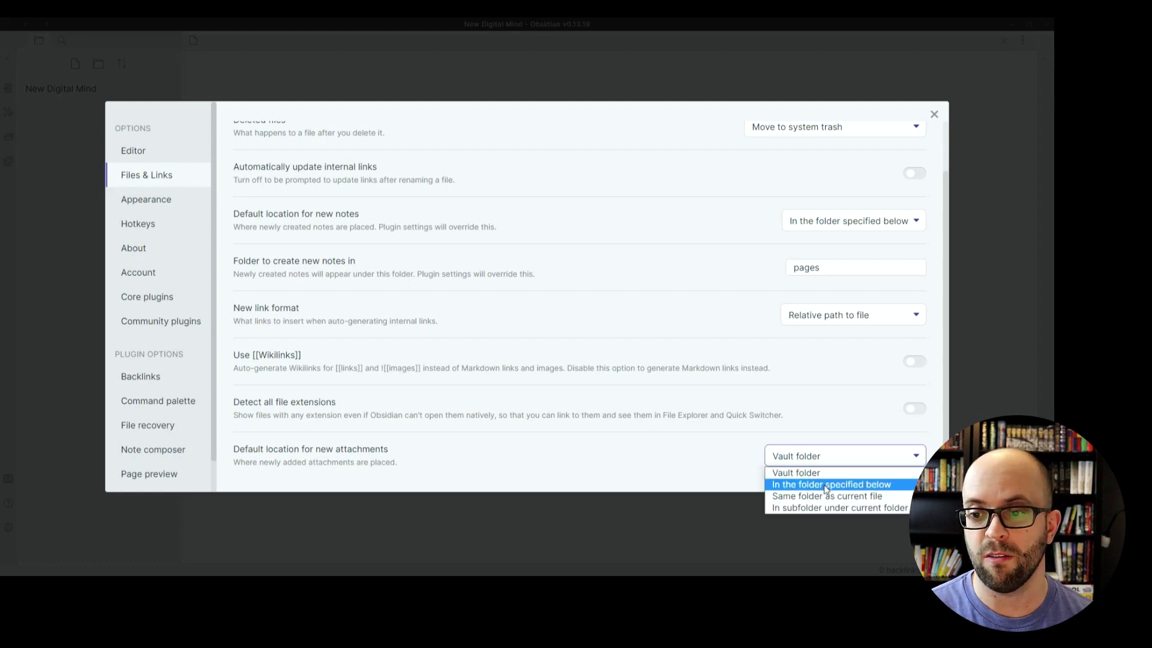
click(827, 483)
scroll(789, 441, down, 1)
click(801, 459)
text(assets)
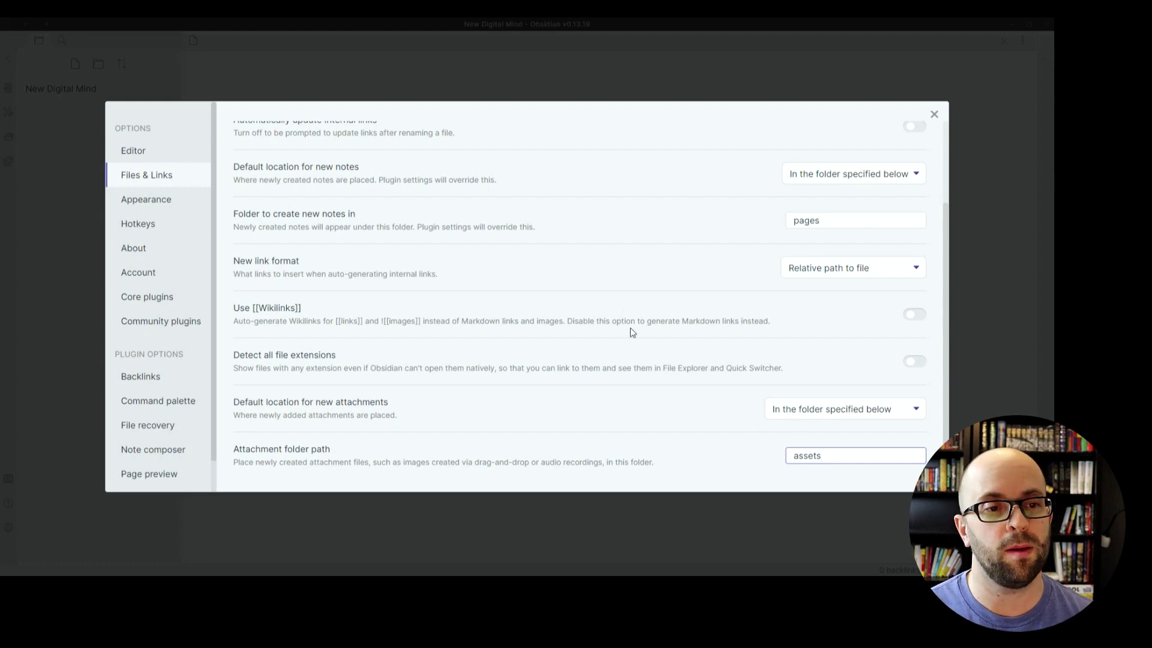
Enable the Daily notes core plugin.
click(156, 303)
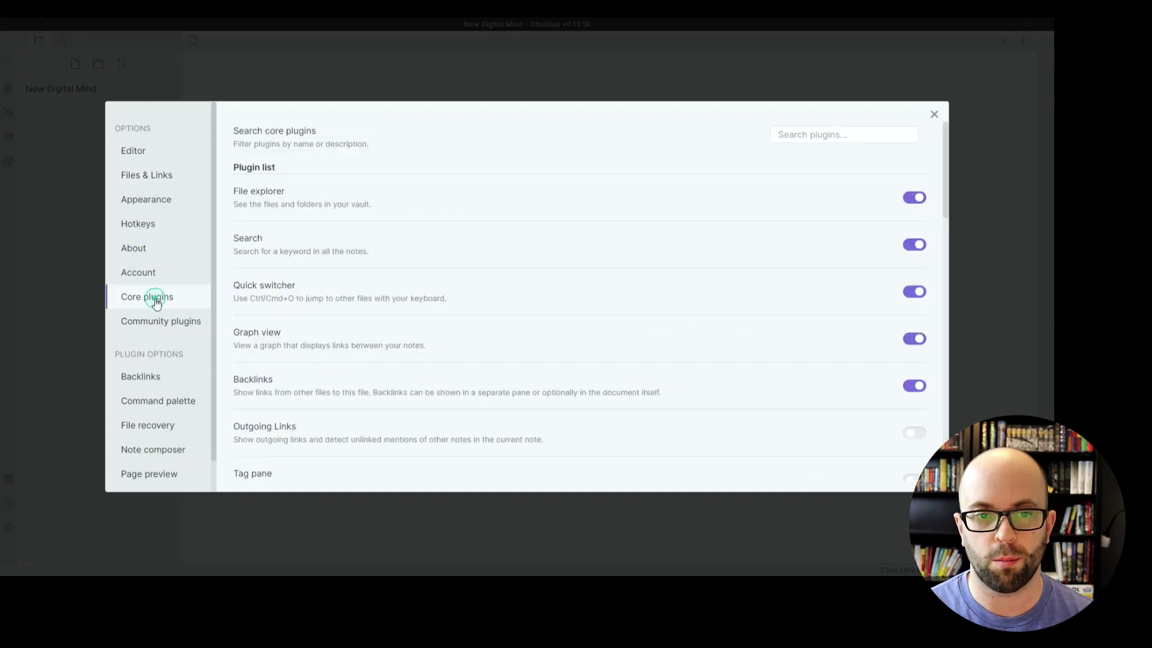
scroll(630, 286, down, 3)
scroll(631, 286, down, 2)
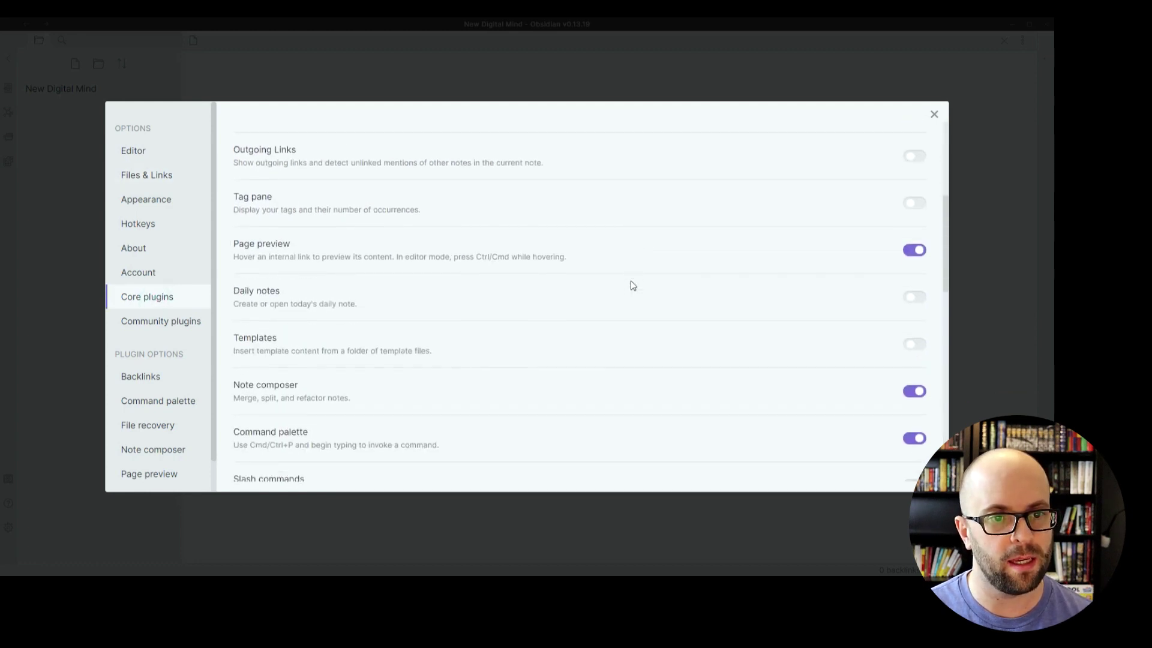
click(913, 298)
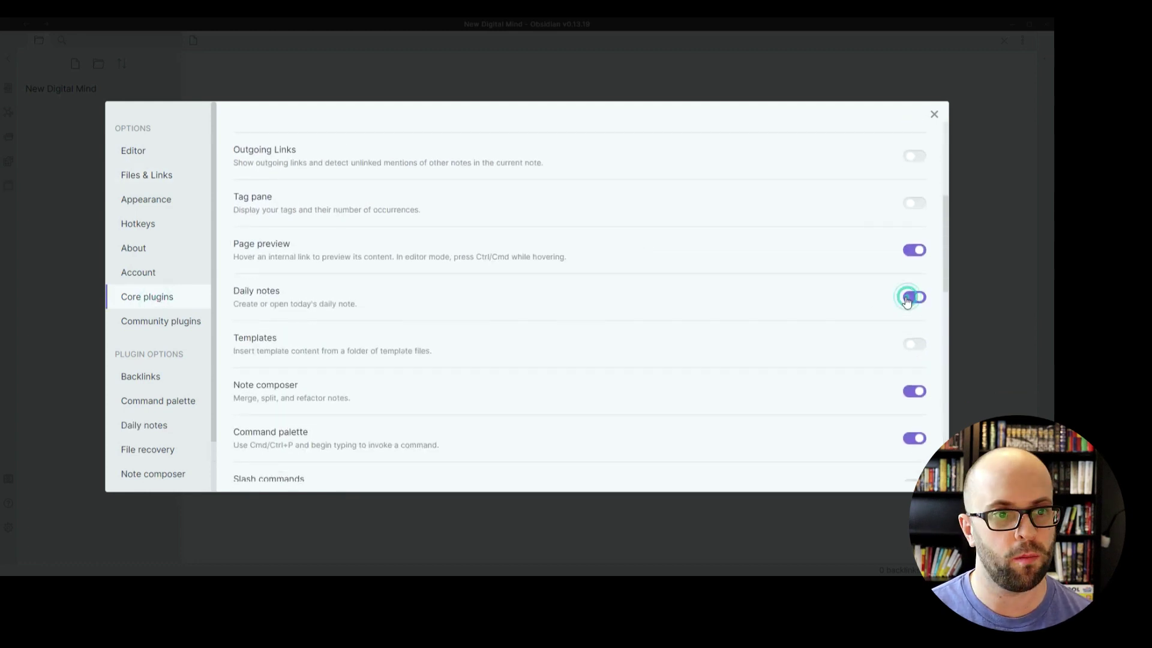
Set the new file location for daily notes to the journals folder and close the settings.
scroll(160, 363, down, 2)
click(148, 369)
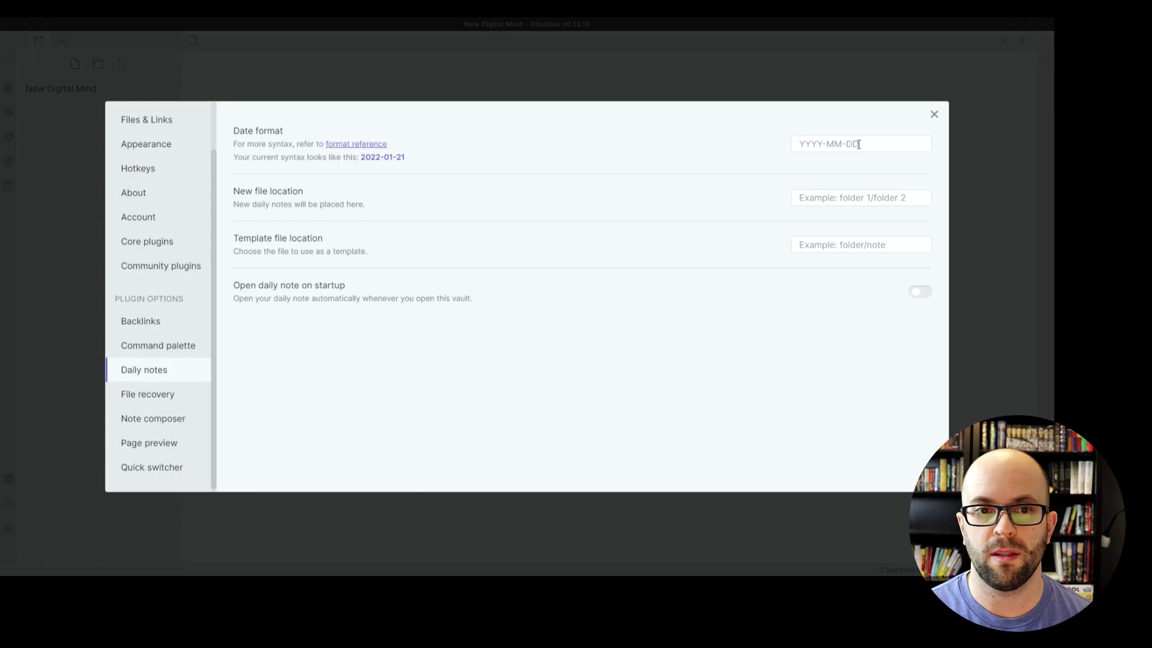
click(862, 198)
text(journals)
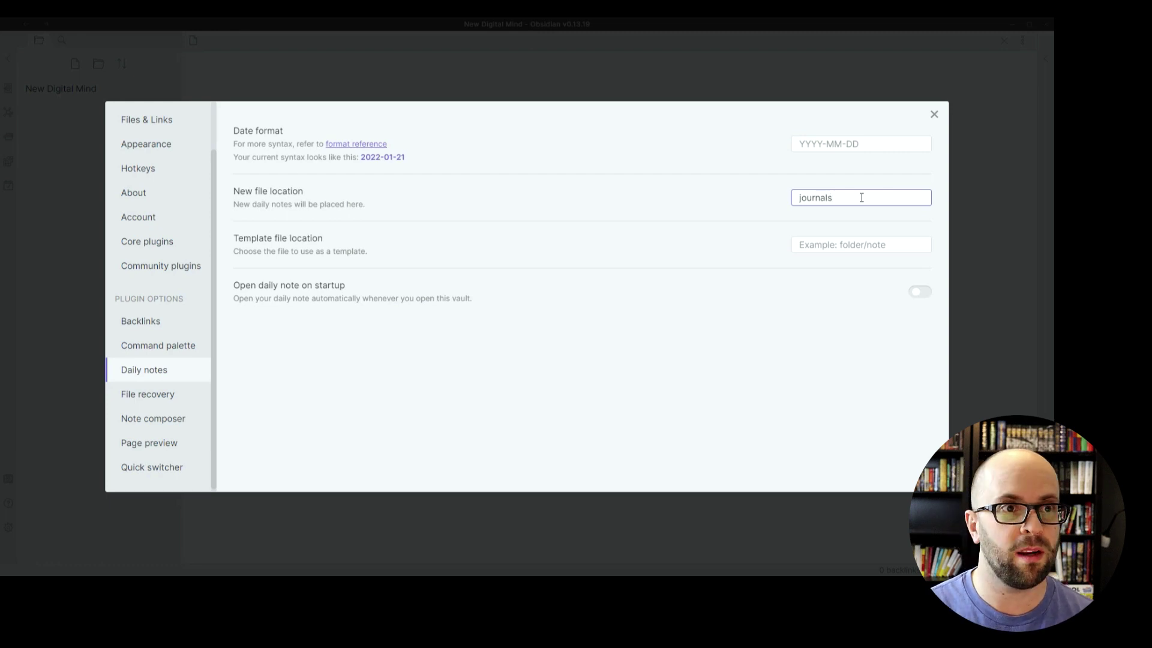
click(1009, 264)
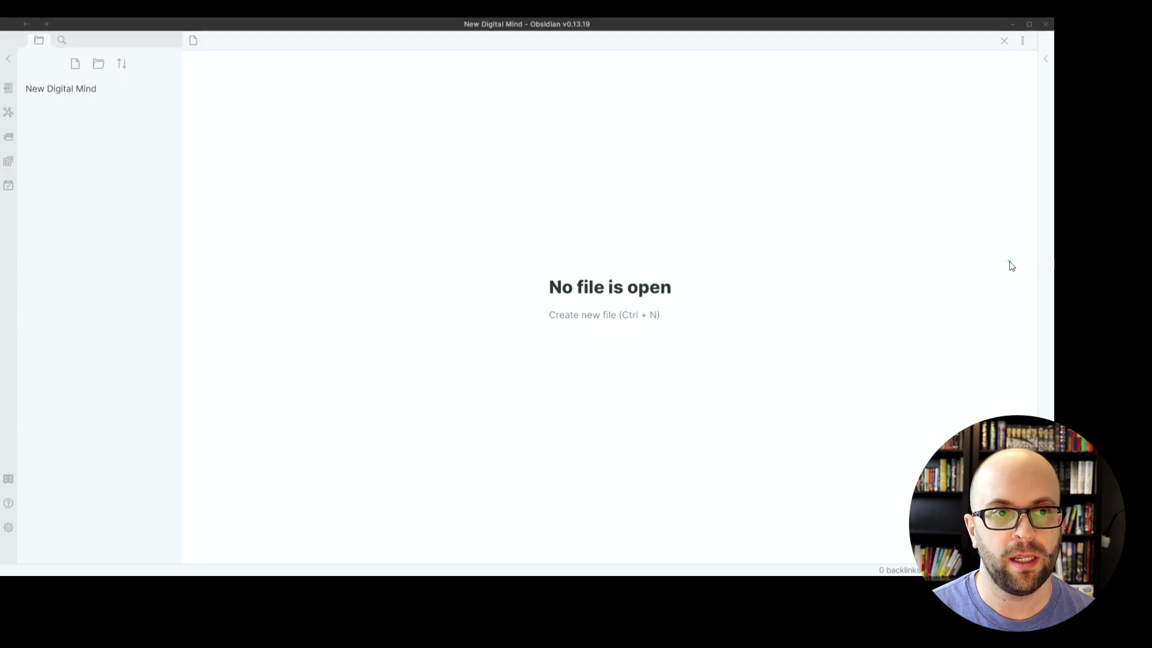
Close Obsidian, switch to Logseq and open the New Digital Mind folder on the Desktop as a graph.
click(1044, 27)
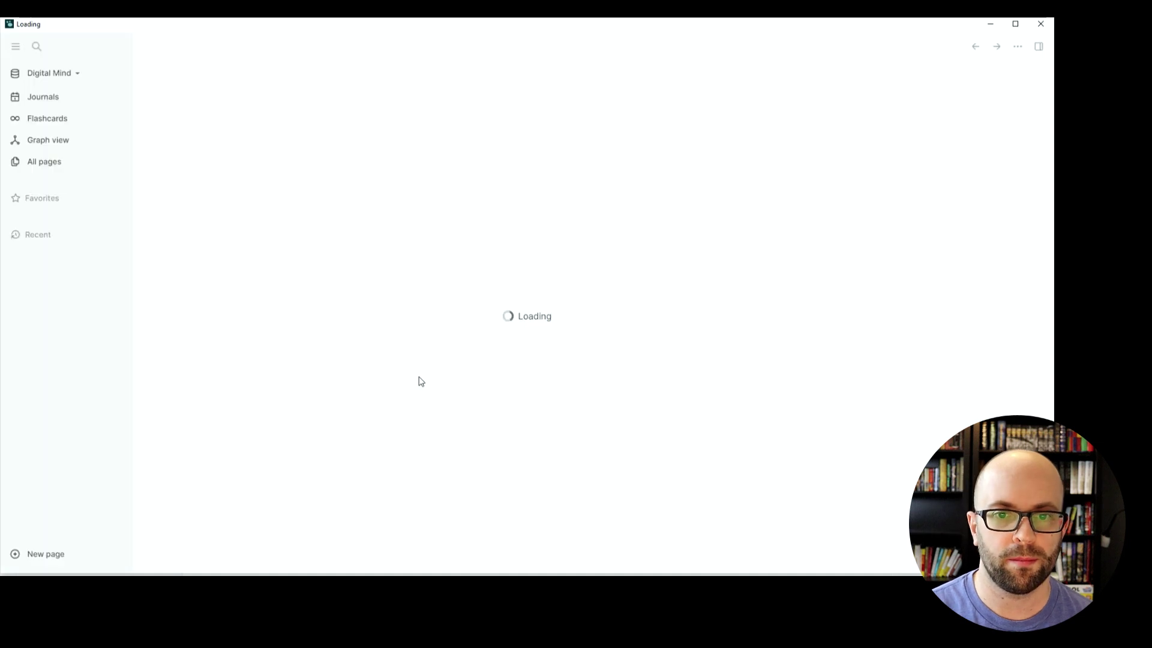
click(67, 73)
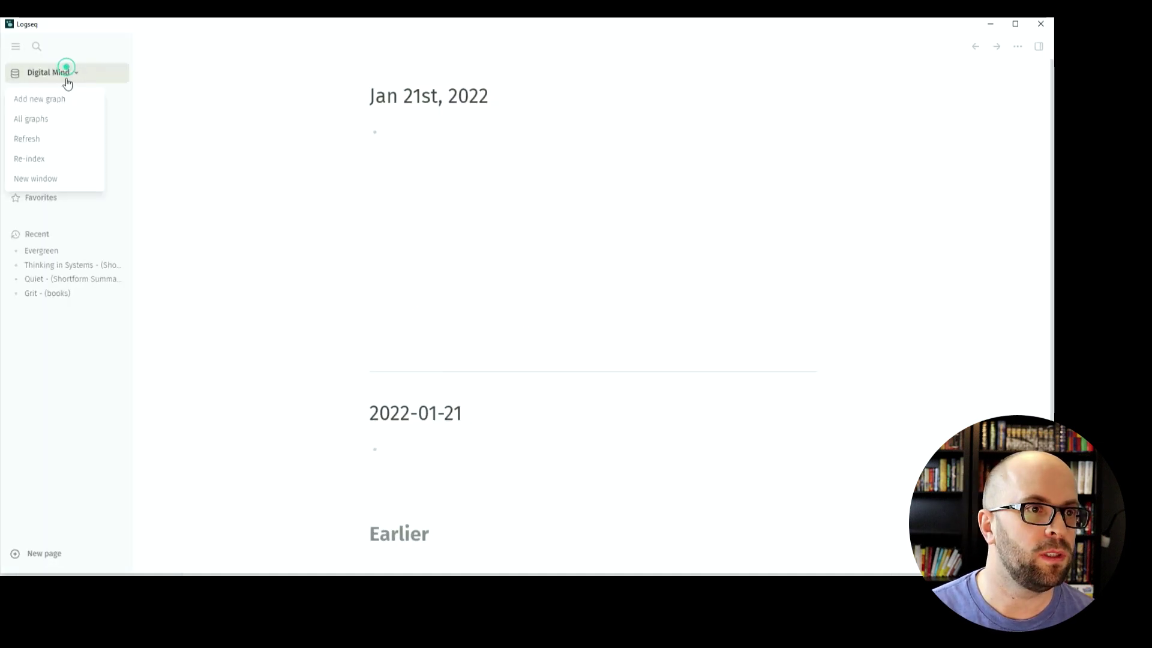
click(48, 117)
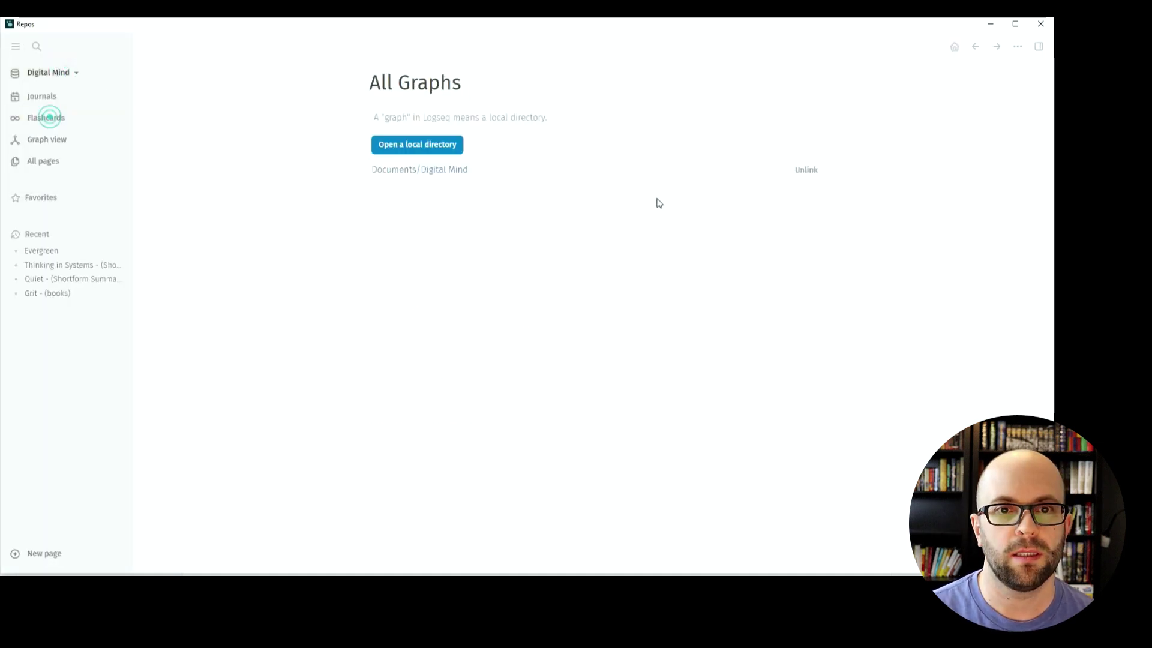
click(428, 147)
click(129, 47)
click(149, 97)
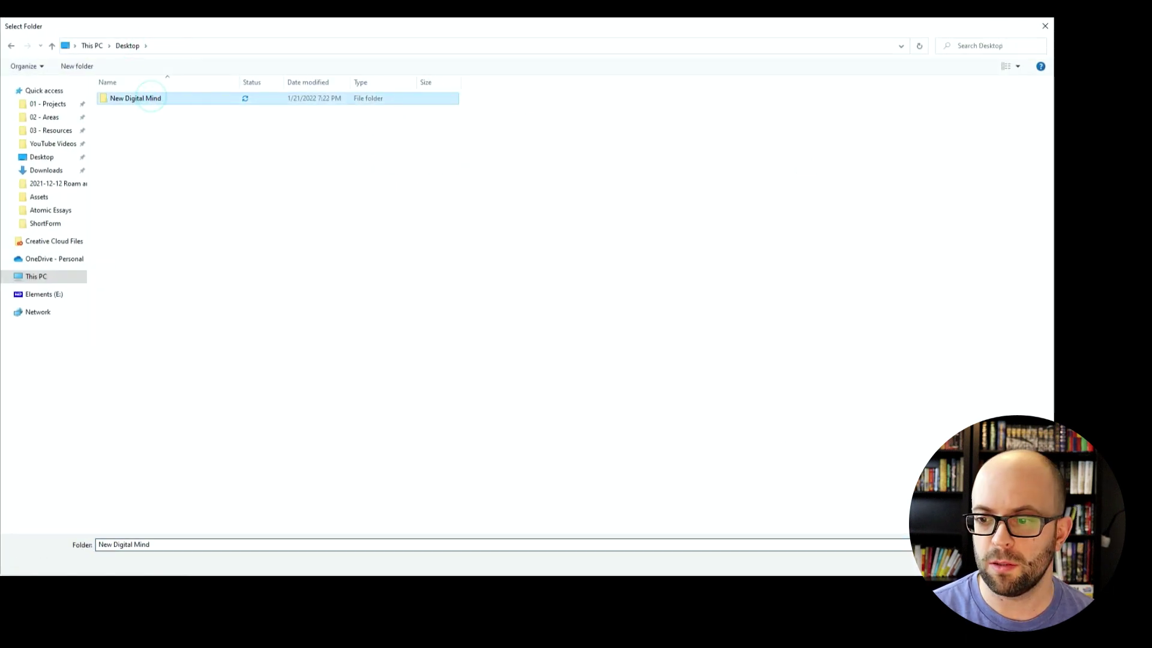
click(960, 567)
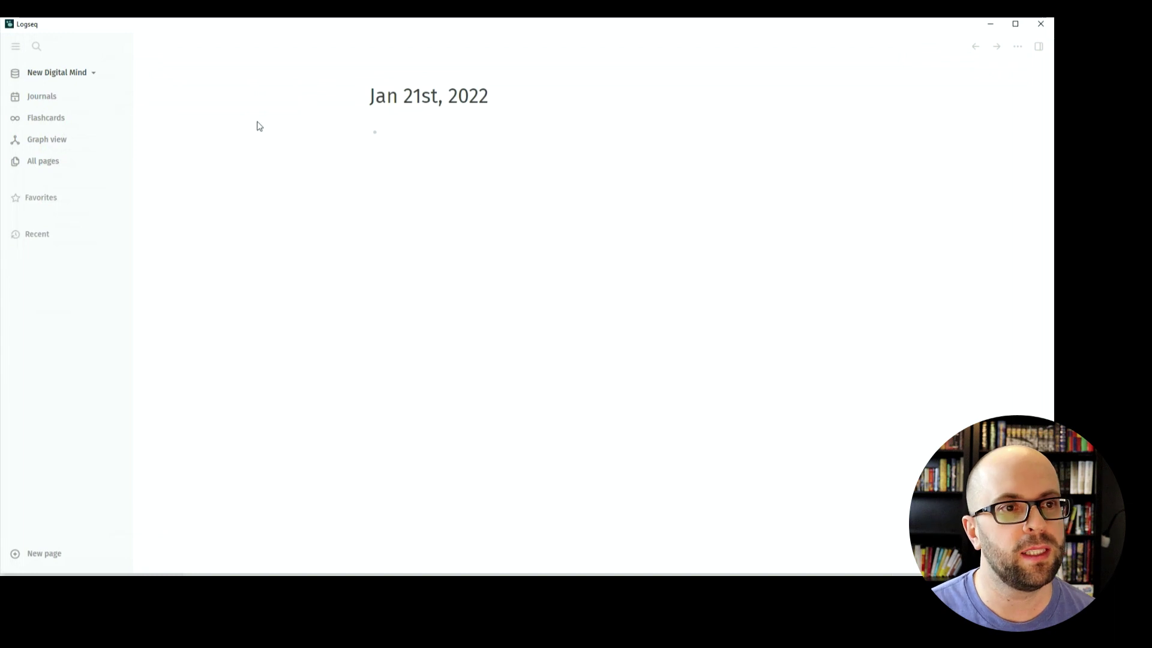
Set the preferred date format in the editor settings to yyyy-MM-dd.
click(1019, 47)
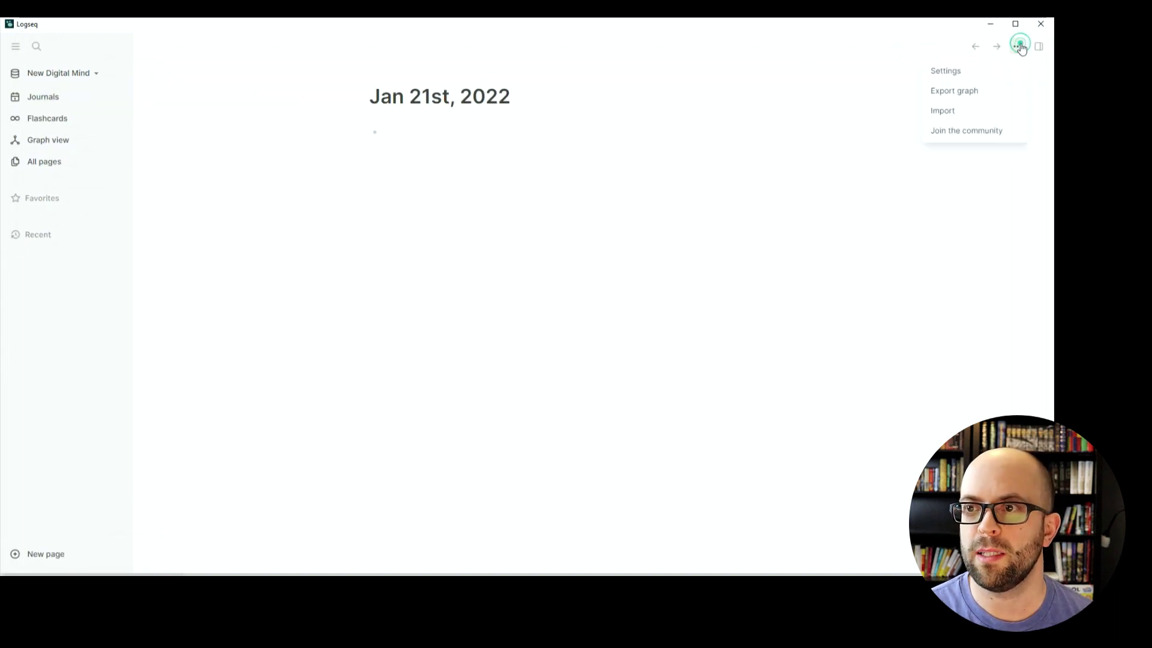
click(962, 70)
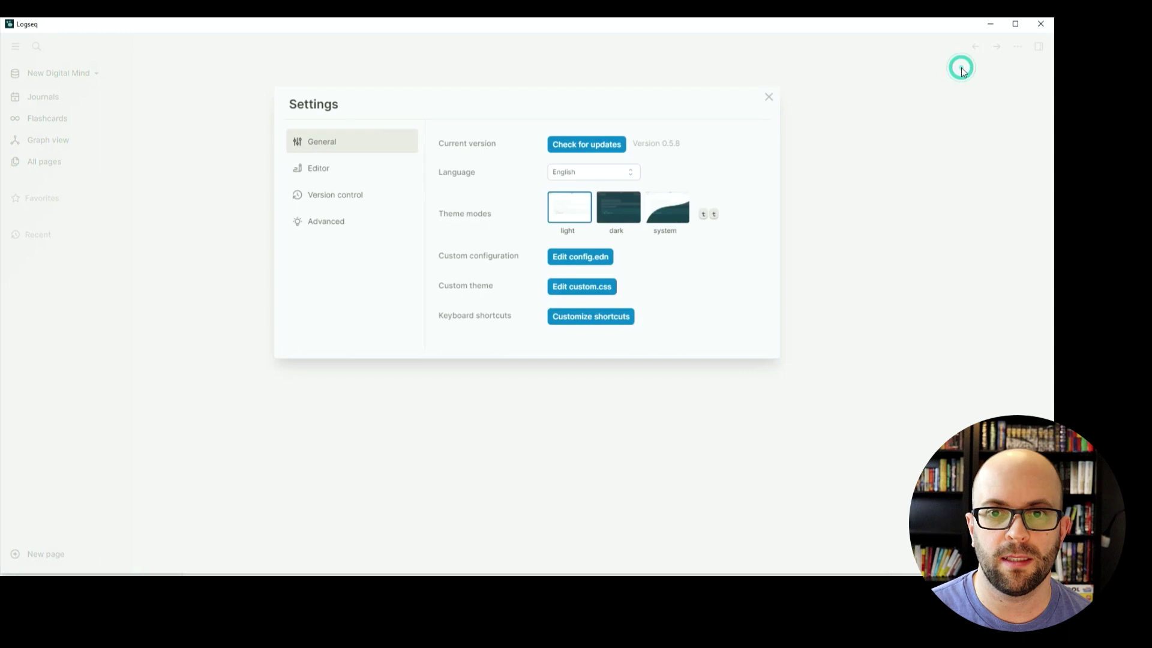
click(317, 174)
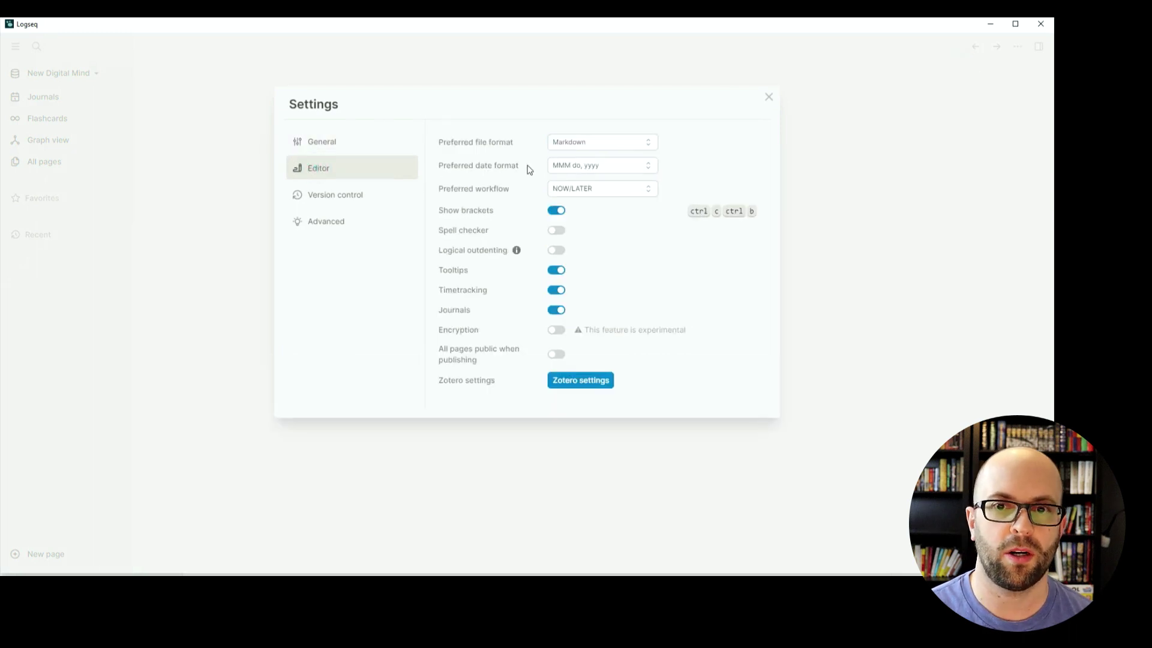
click(624, 167)
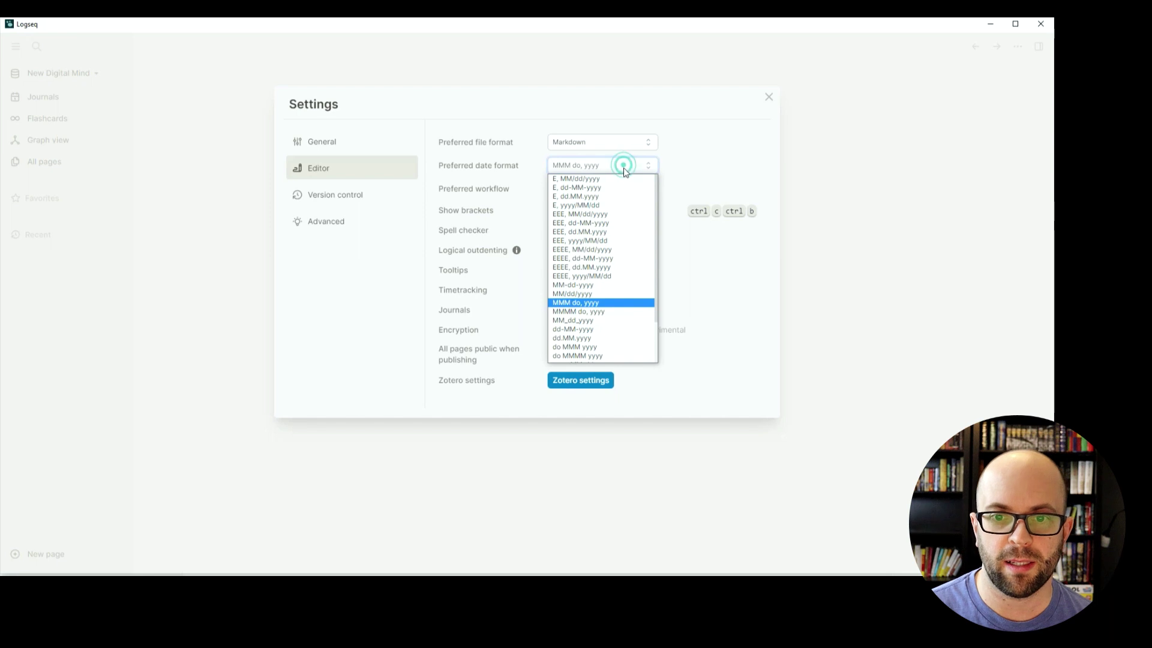
scroll(627, 258, down, 2)
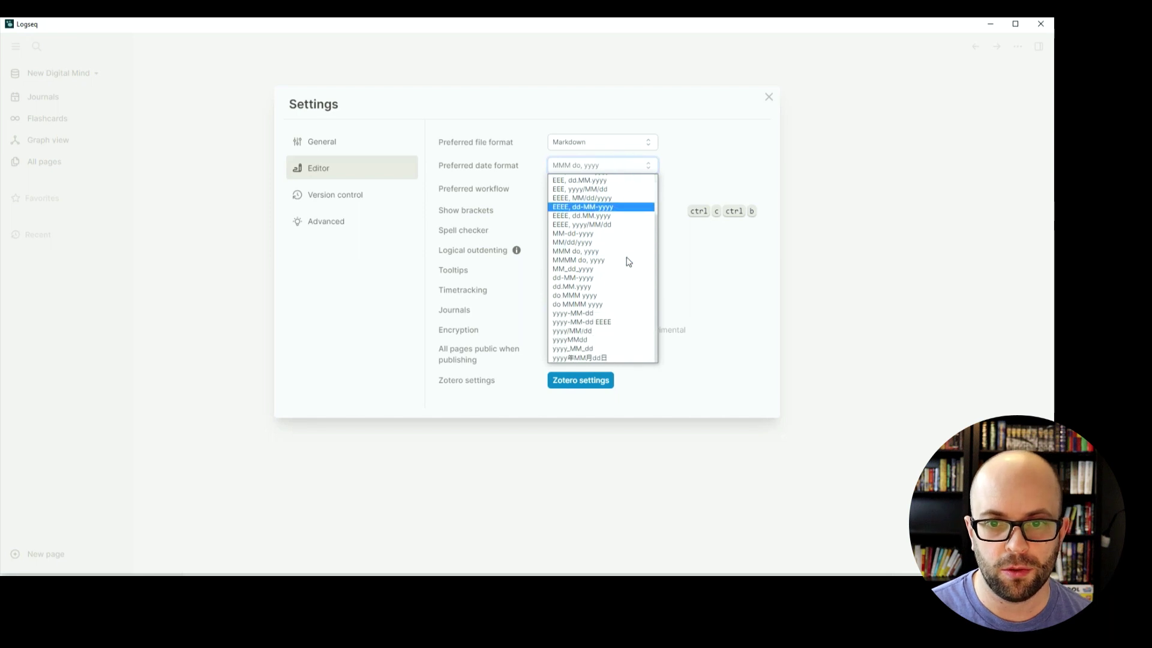
click(589, 313)
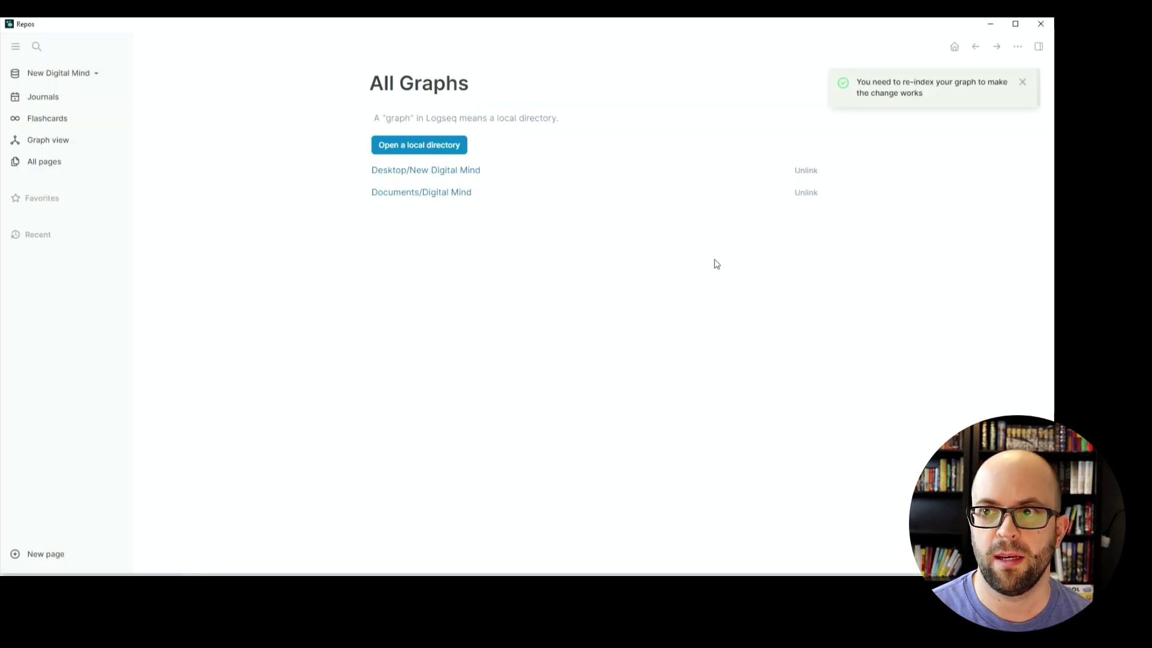
Re-index the New Digital Mind graph.
click(93, 74)
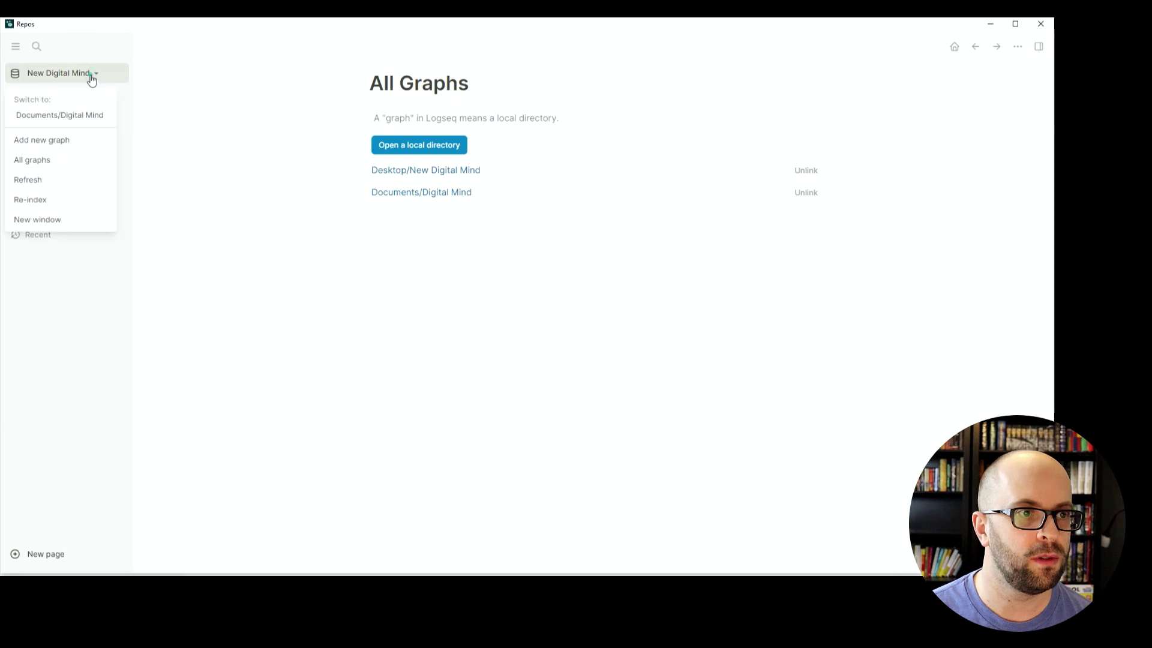
click(39, 198)
click(358, 159)
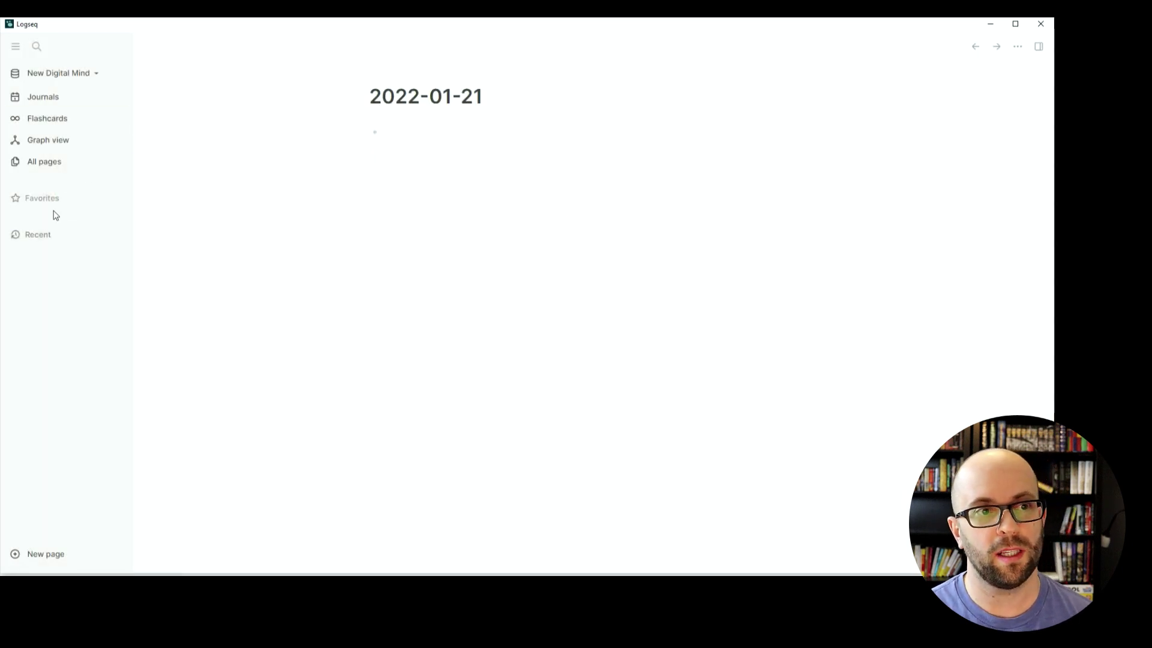
Create a page titled Testing with the two bullets "This is a test" and "Hurrah".
click(56, 555)
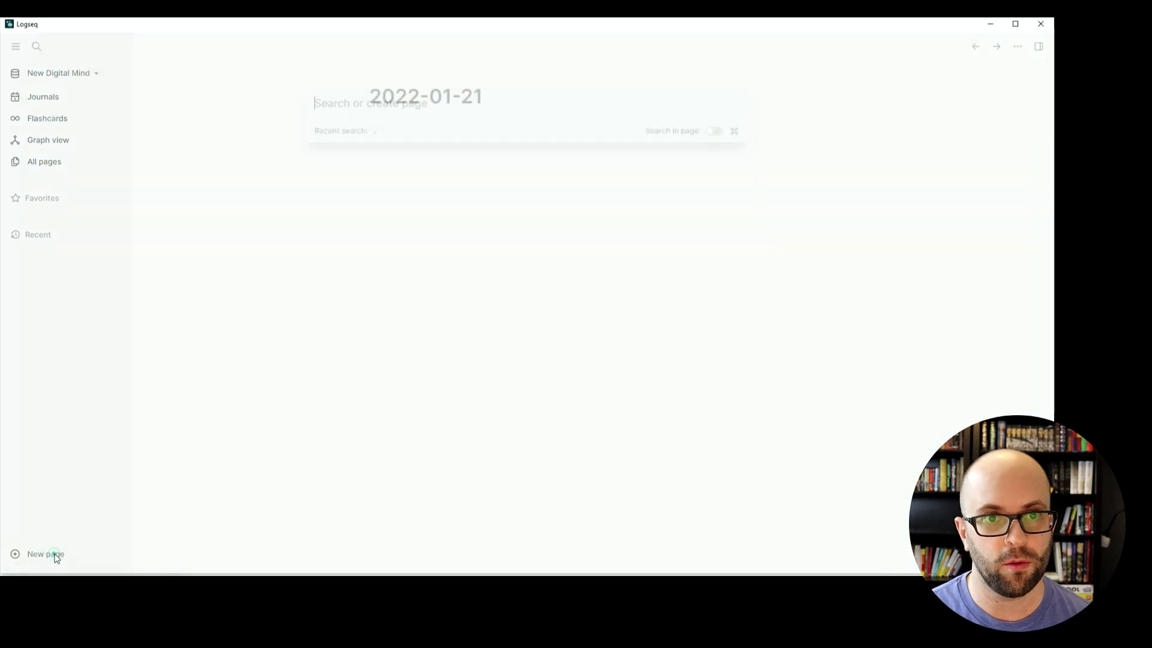
text(Testing)
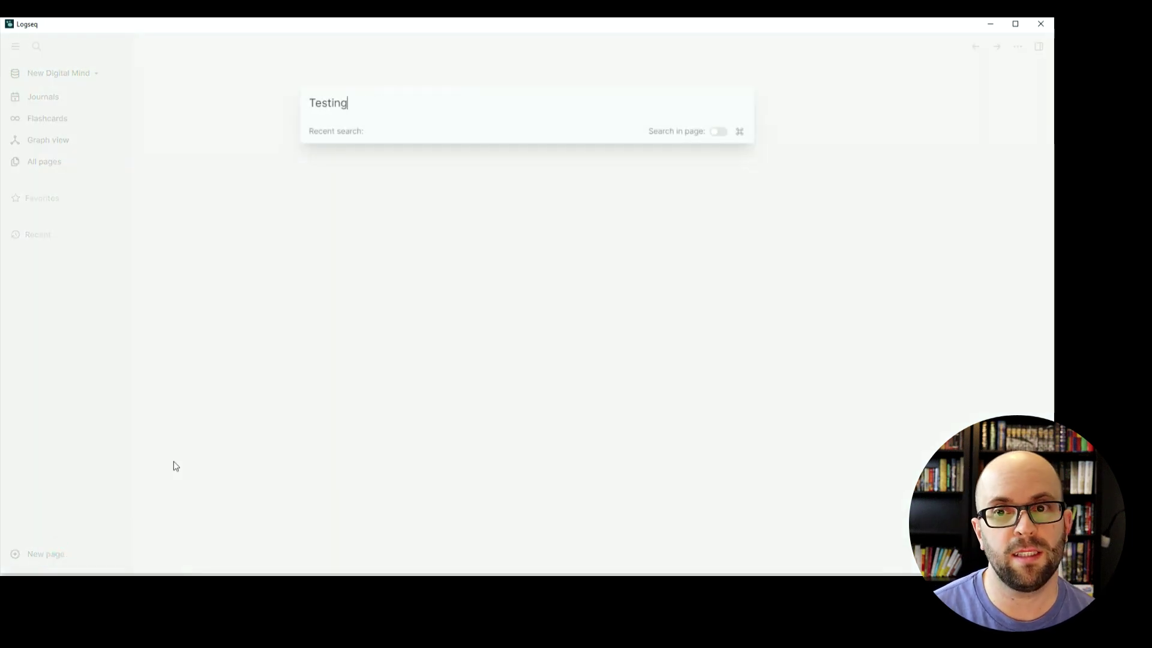
key(Return)
text(This is a test)
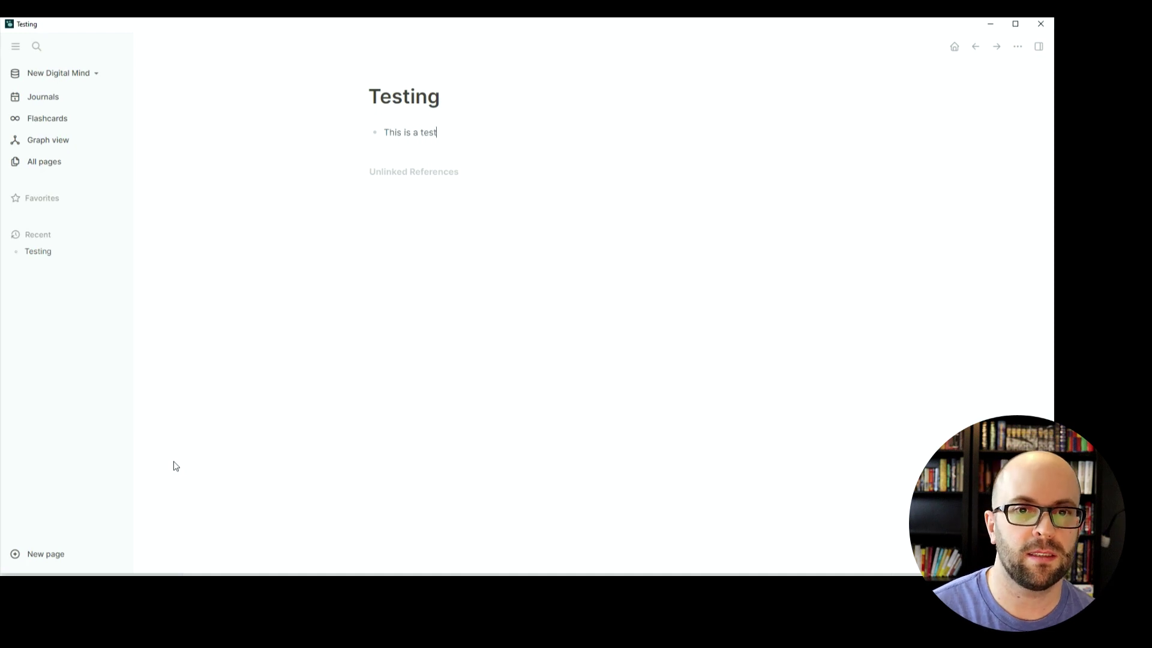
key(Return)
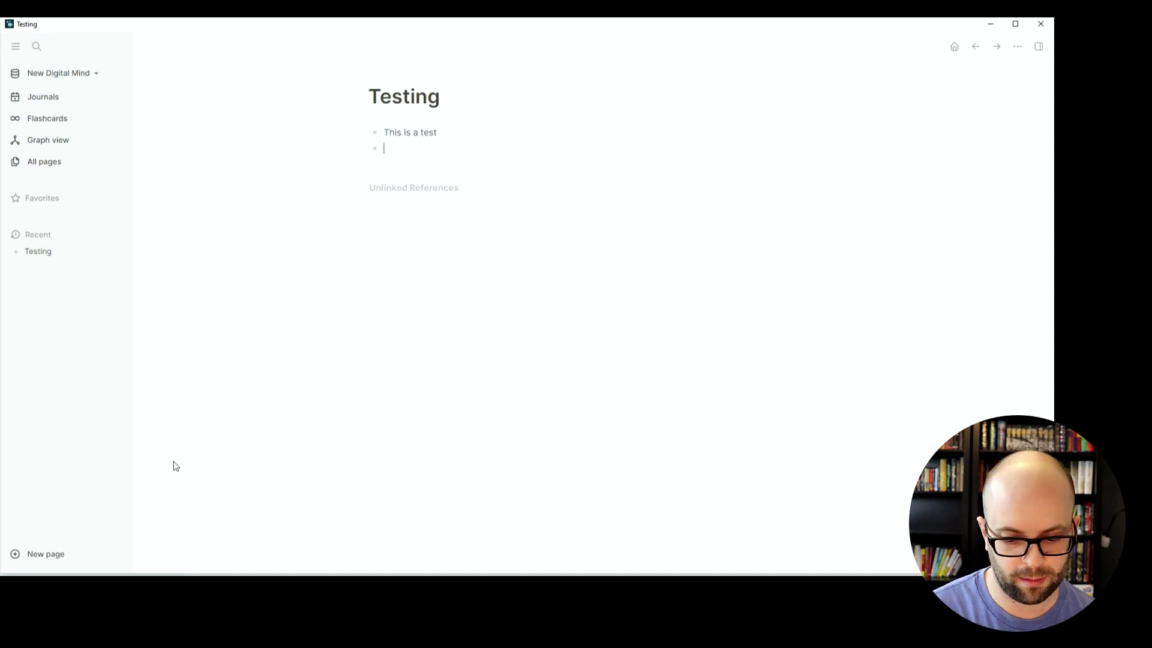
text(Hurrah)
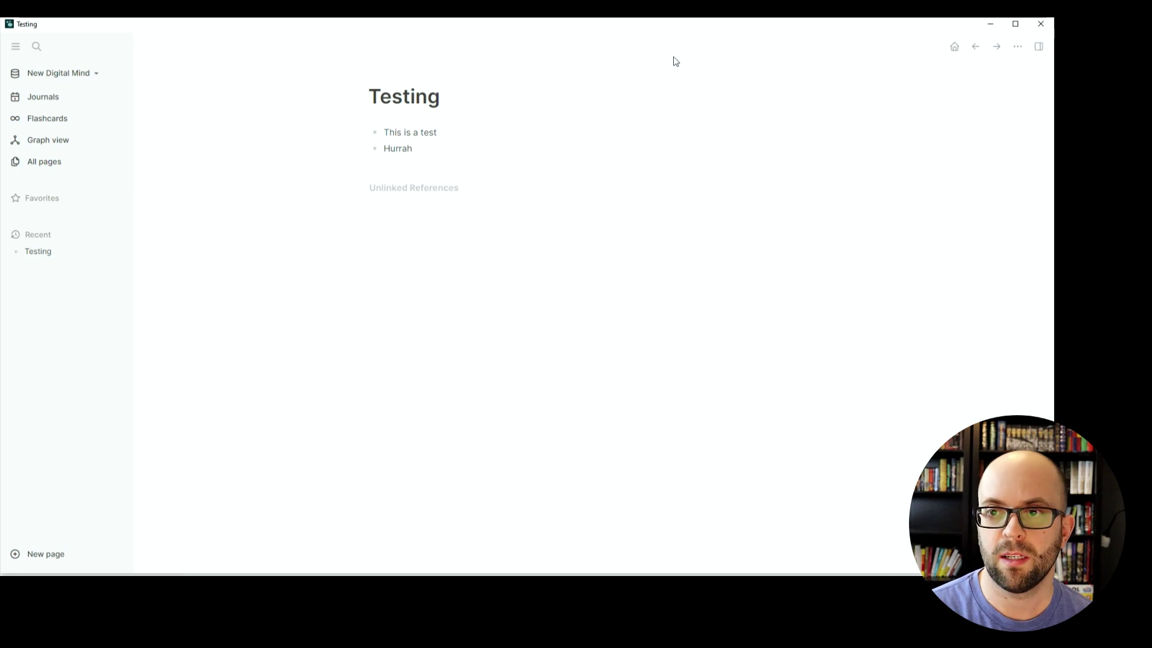
click(832, 73)
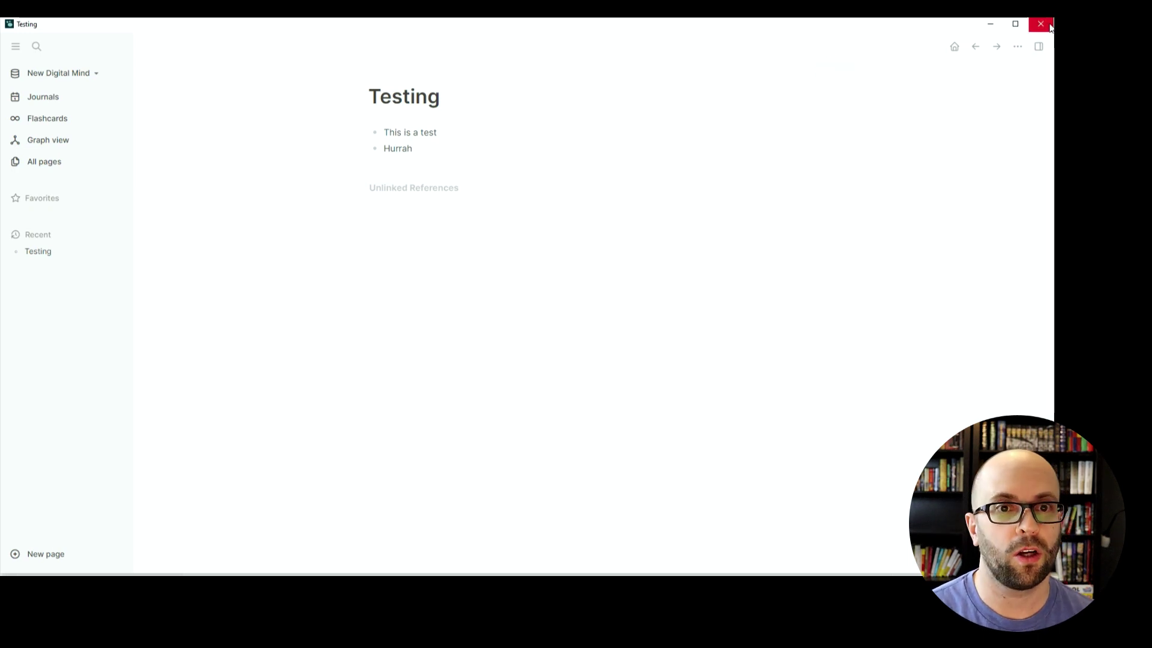
Close Logseq, switch to Obsidian and open the Testing note from the pages folder of the New Digital Mind vault.
click(1049, 25)
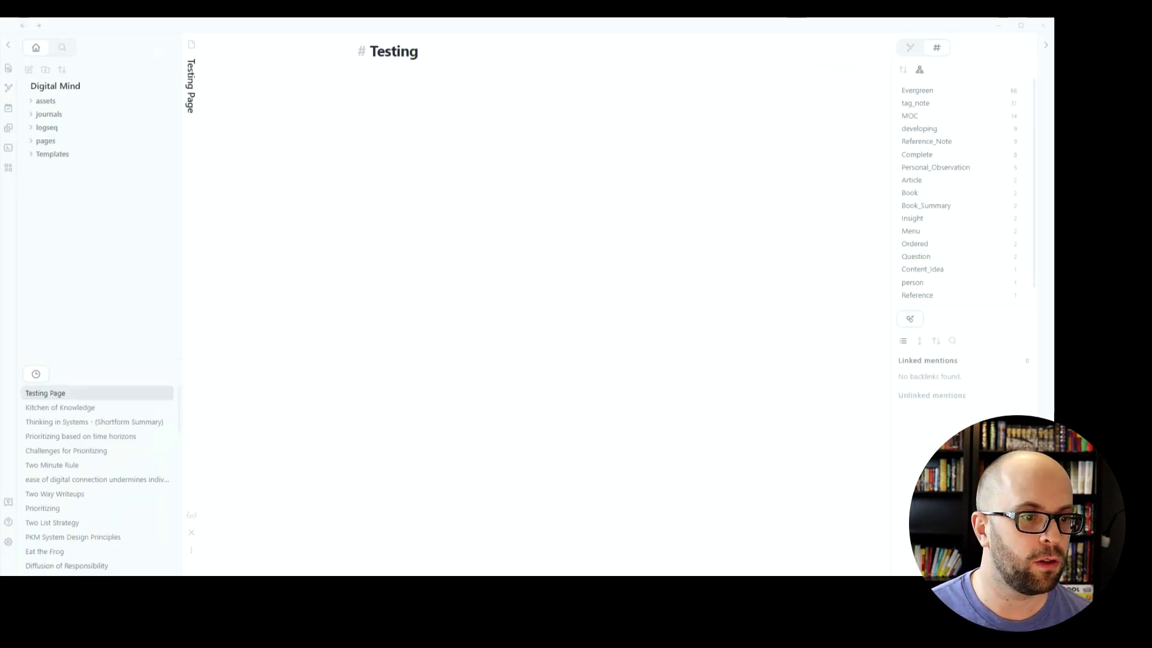
click(9, 501)
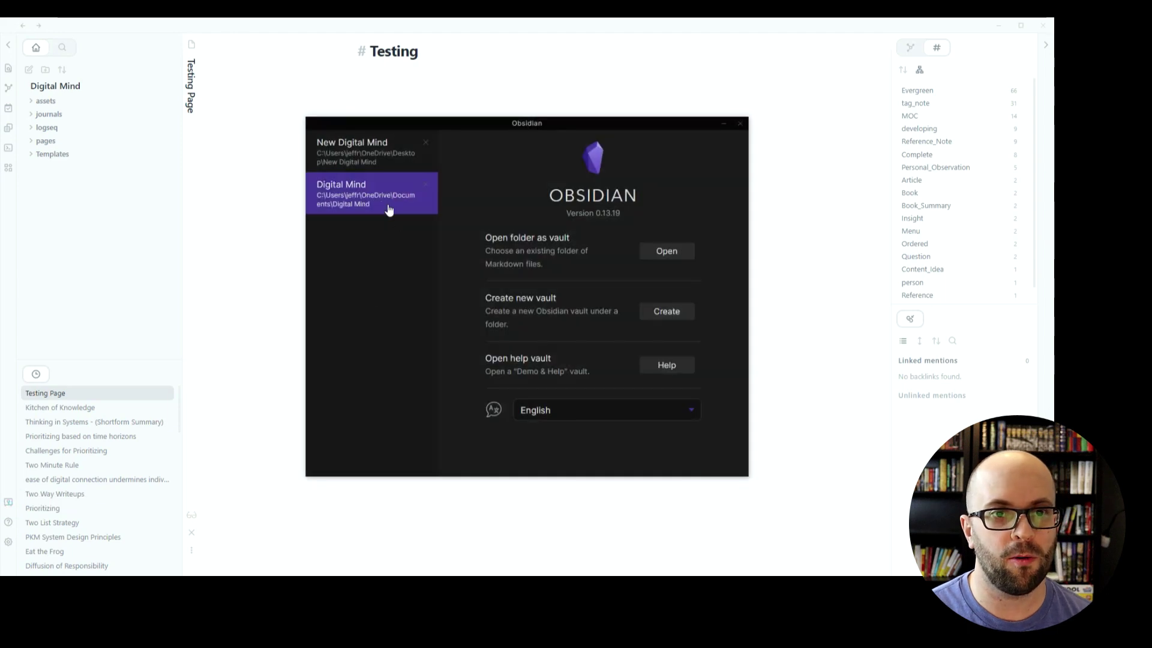
click(356, 150)
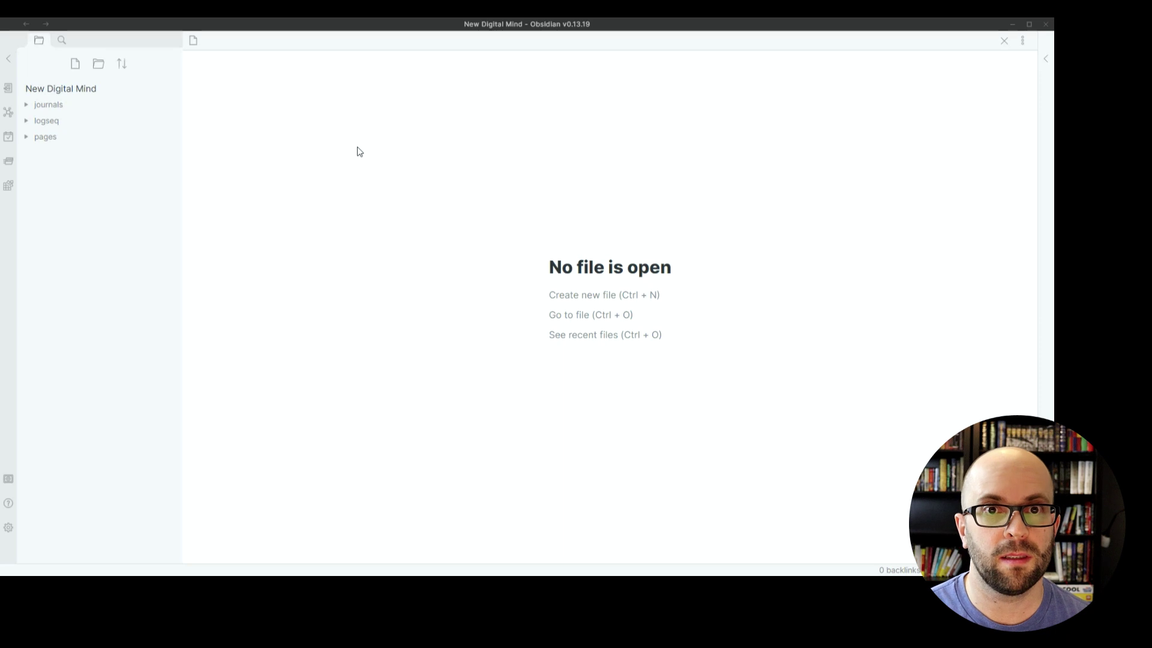
click(25, 137)
click(54, 168)
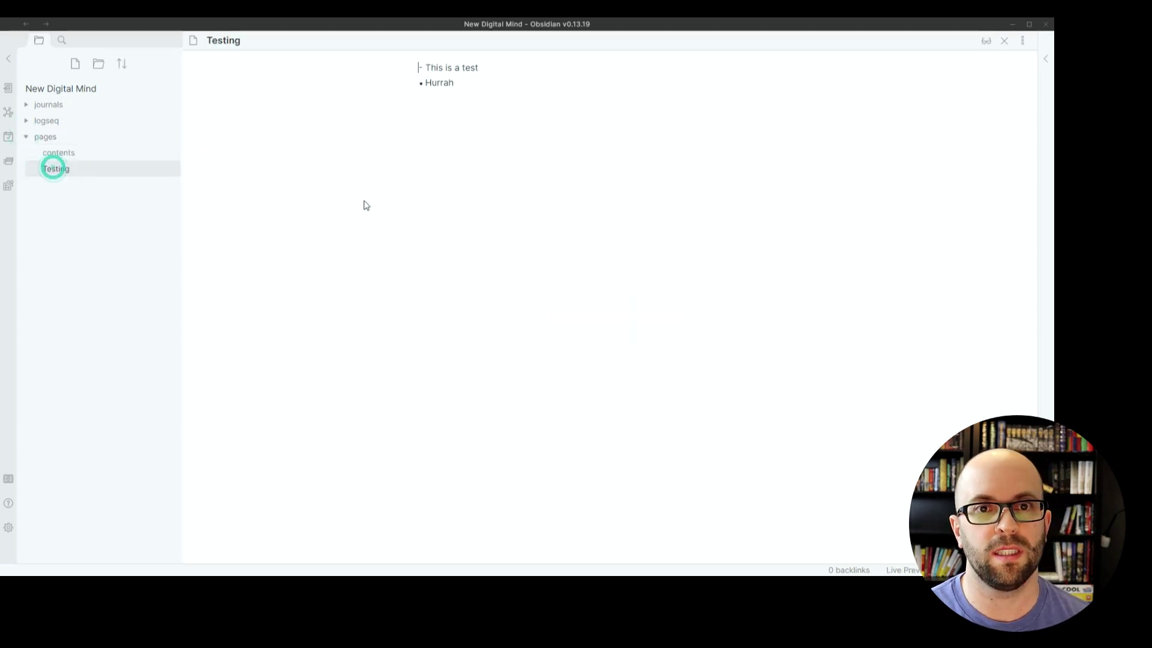